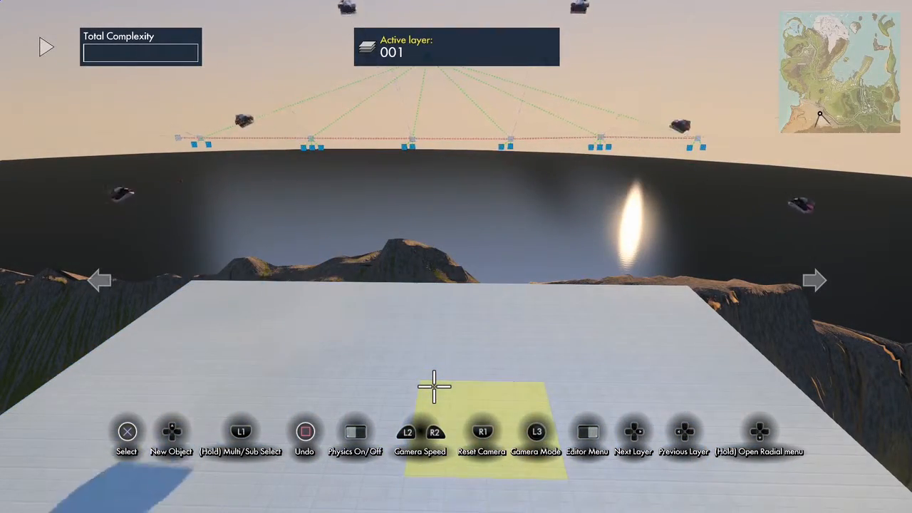
Step: Pause the physics simulation and insert a Flying vehicle from the Fault One Zero vehicles
key("space")
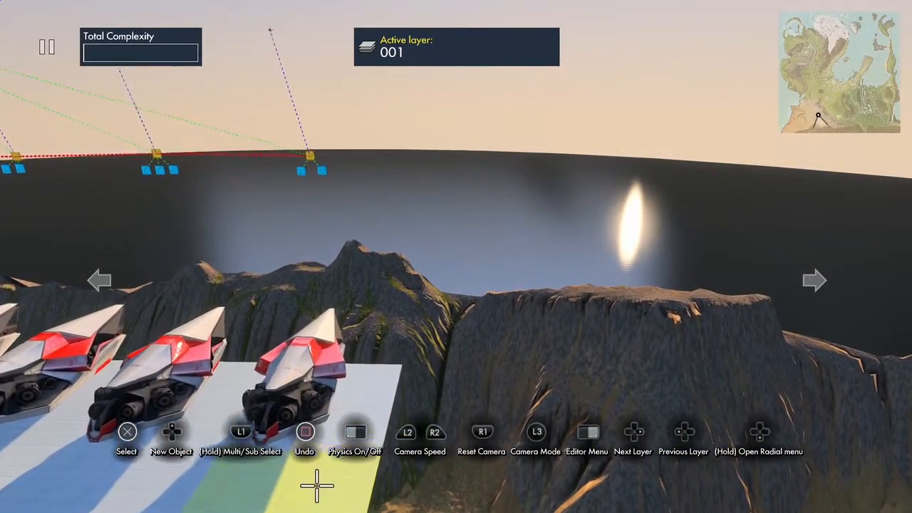
key("Up")
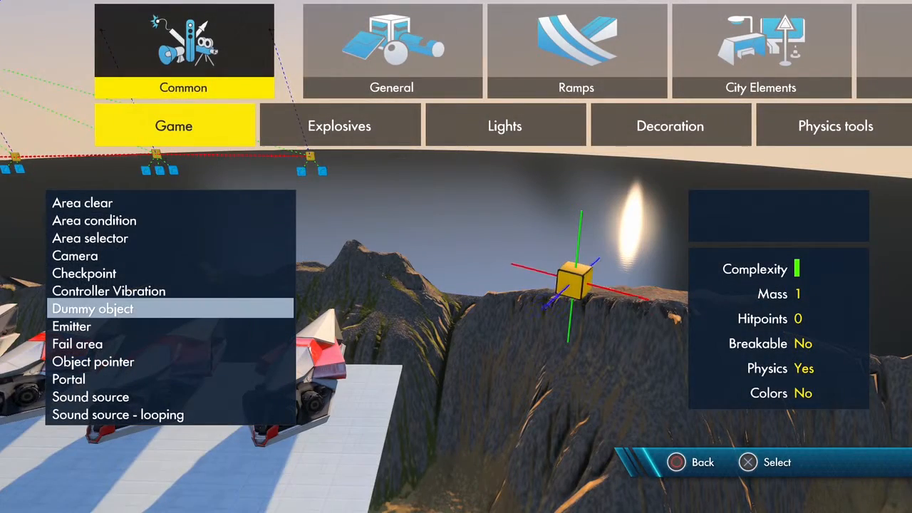
key("Escape")
key("Right")
key("Right")
key("Right")
key("Right")
key("Right")
key("Right")
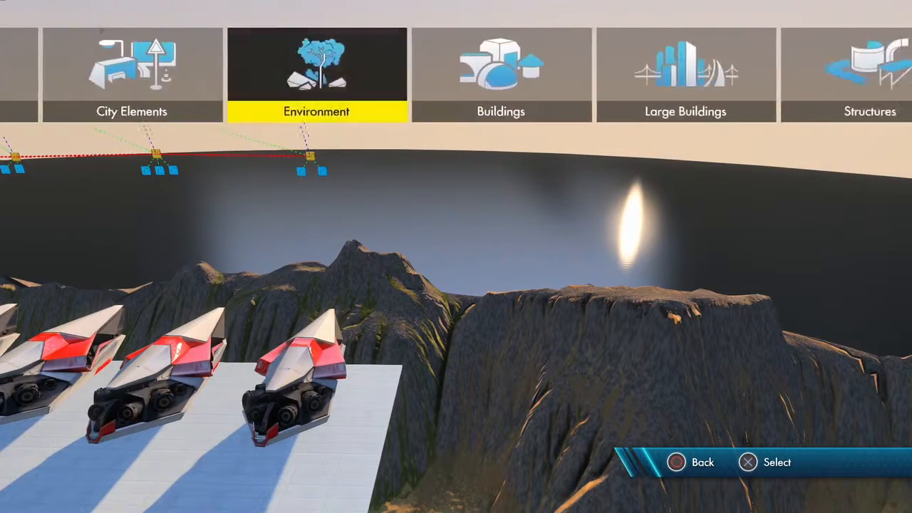
key("Right")
key("Right")
key("Right")
key("Right")
key("Right")
key("Right")
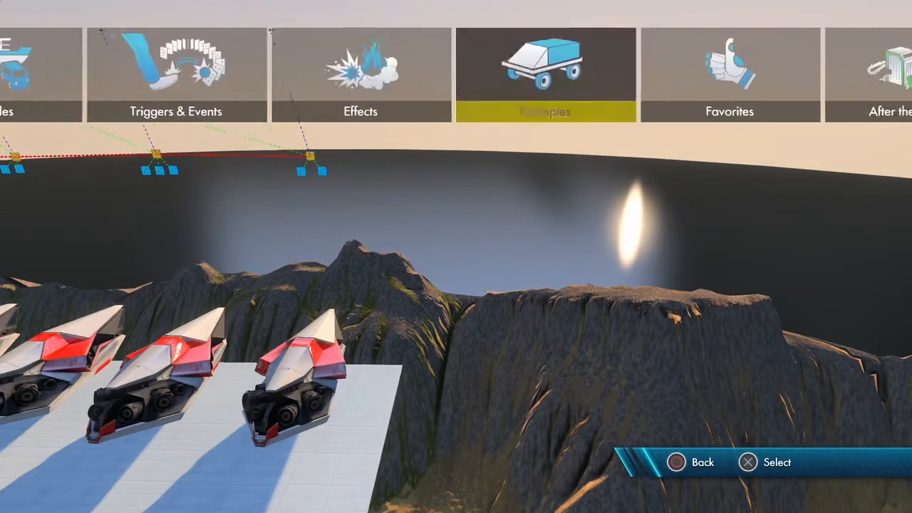
key("Right")
key("Right")
key("Return")
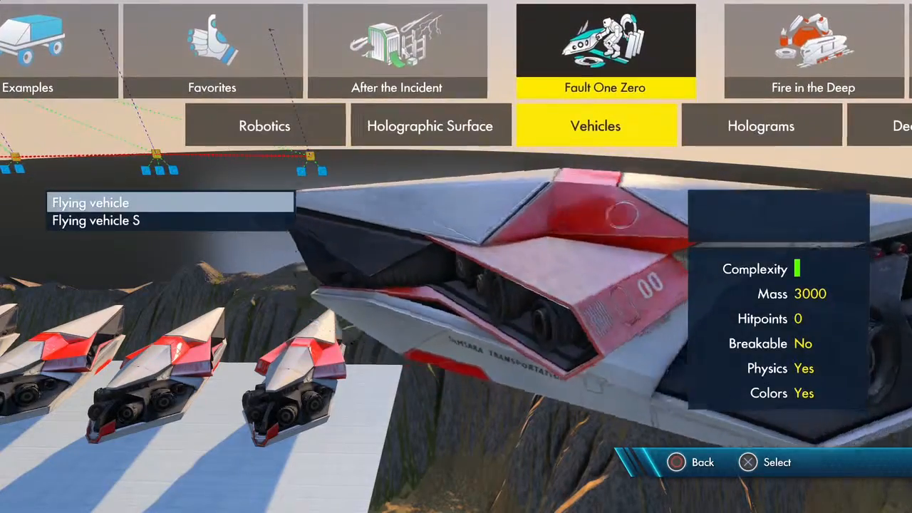
key("Return")
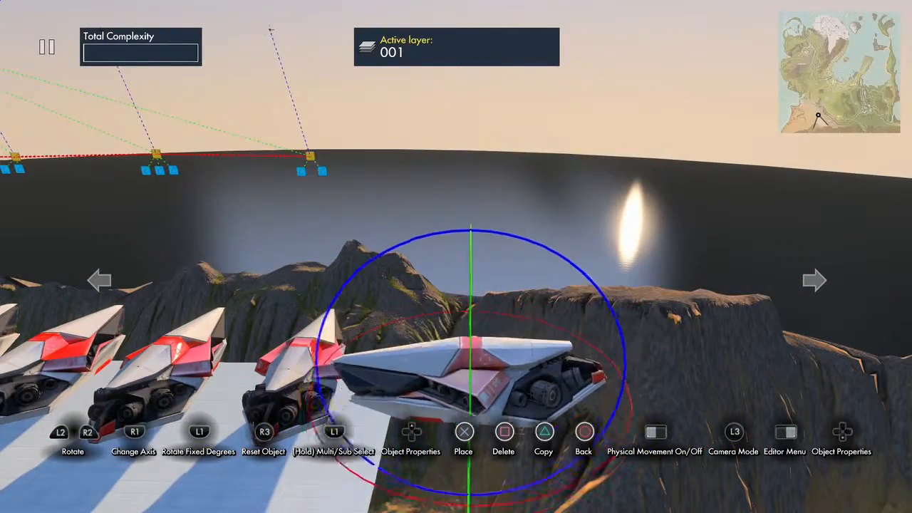
Step: Rotate the new flying vehicle to face the same way as the parked row and place it beside them
key("Return")
key("Return")
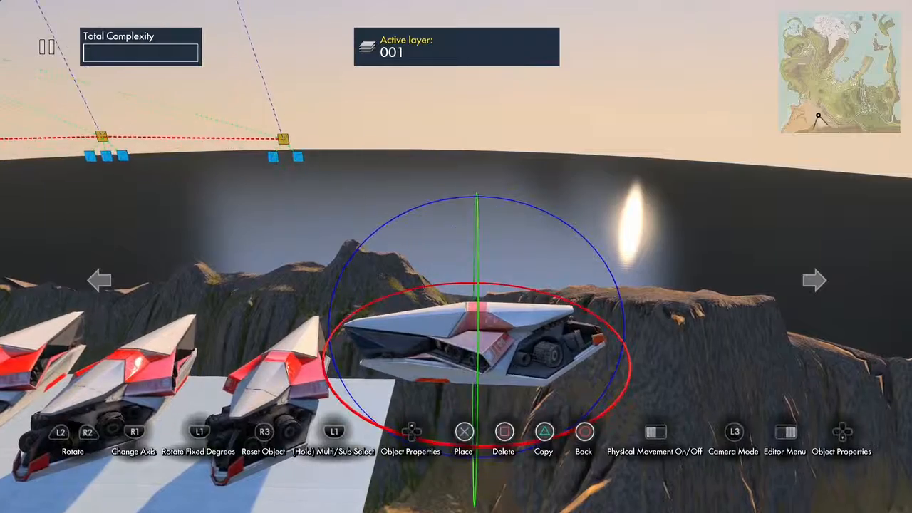
key("q")
key("Return")
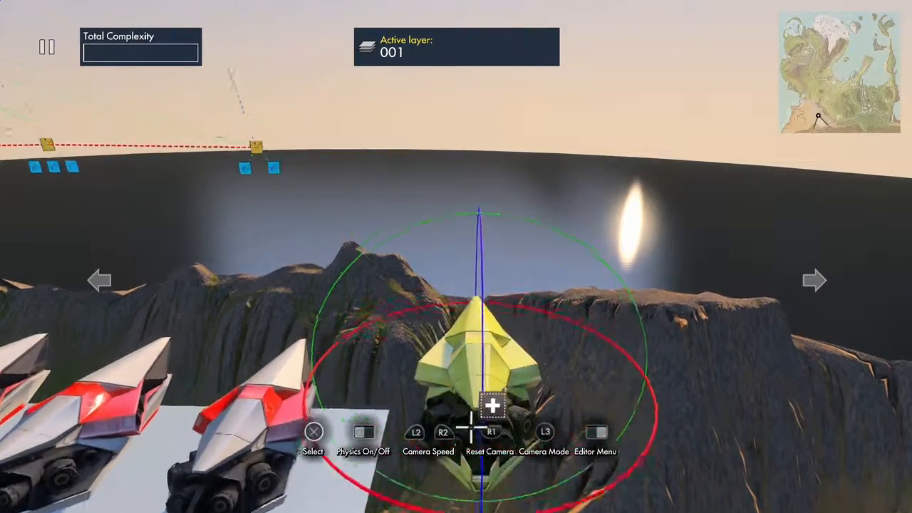
key("Return")
key("Return")
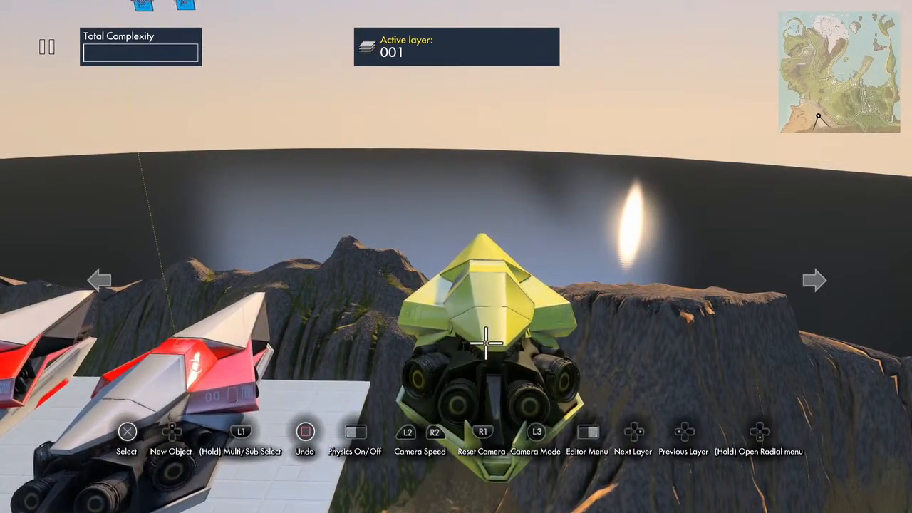
Step: Reselect the flying vehicle, adjust its height and orientation, and set it down beside the platform
key("Return")
key("Return")
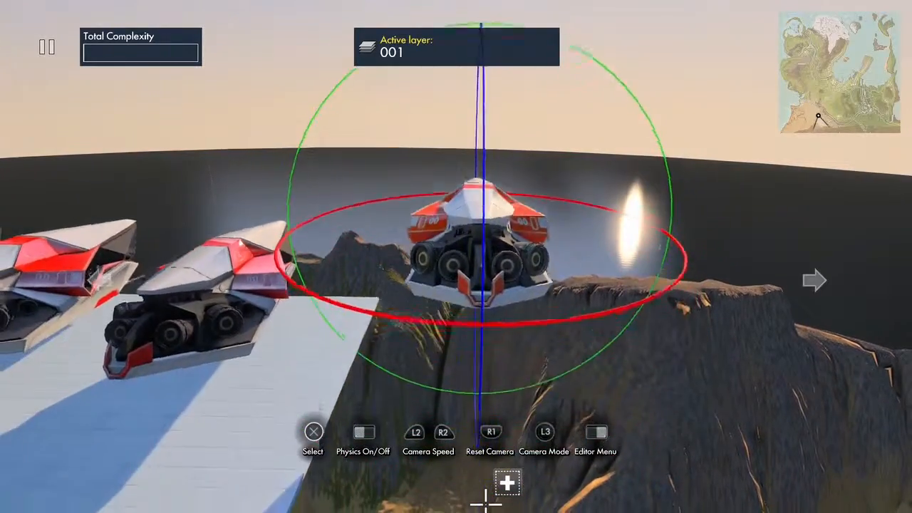
key("Return")
key("Down")
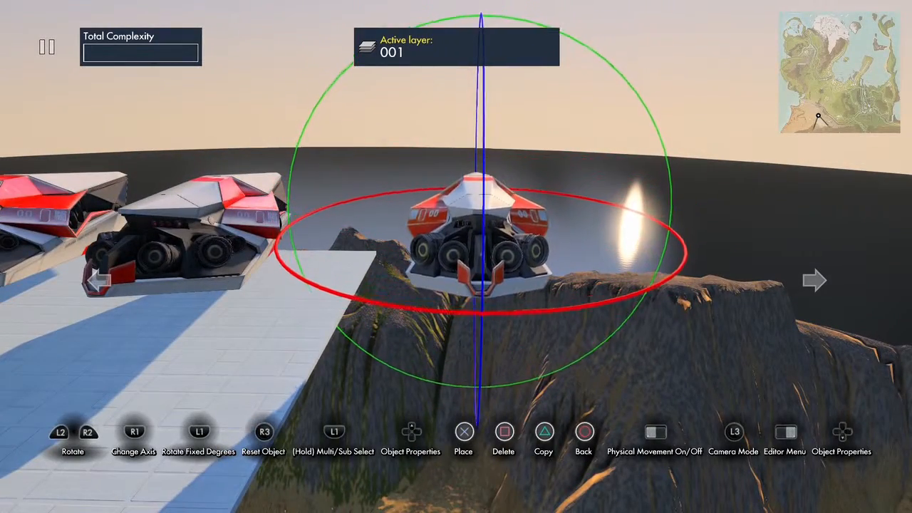
key("r")
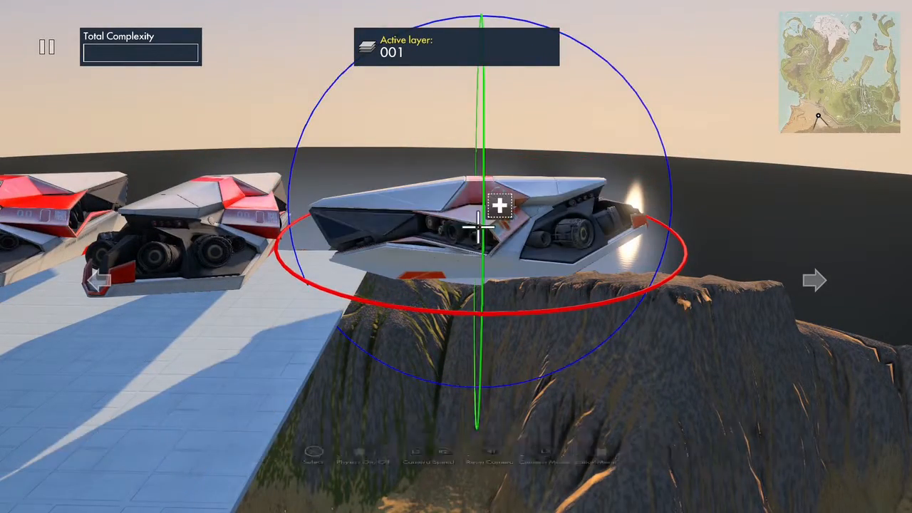
key("r")
key("Return")
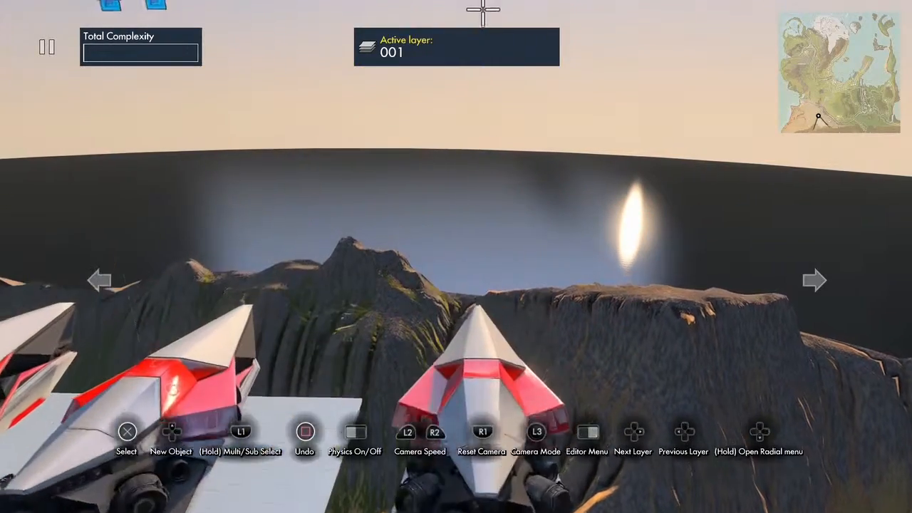
Step: Insert a Dummy object from the Common Game objects and place it on top of the new flying vehicle
key("Up")
key("Escape")
key("Left")
key("Left")
key("Left")
key("Left")
key("Left")
key("Left")
key("Left")
key("Left")
key("Left")
key("Left")
key("Left")
key("Left")
key("Left")
key("Left")
key("Return")
key("Return")
key("Down")
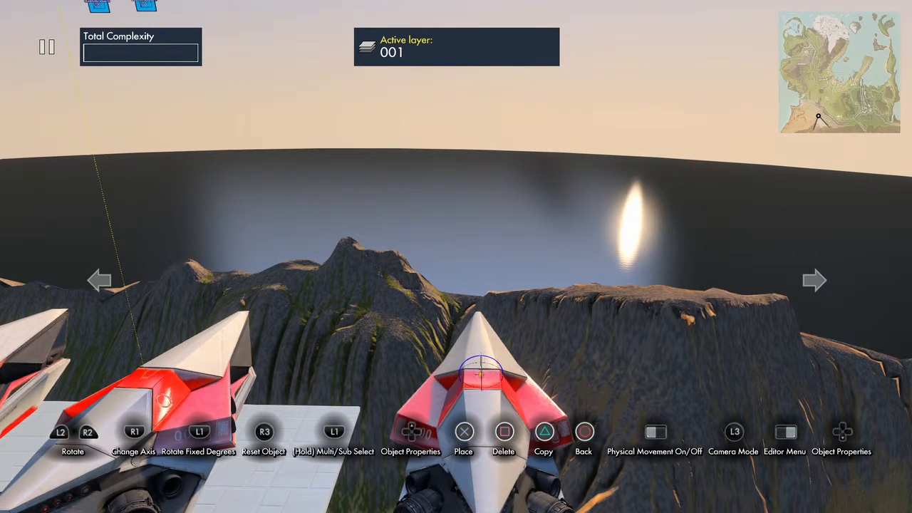
key("Return")
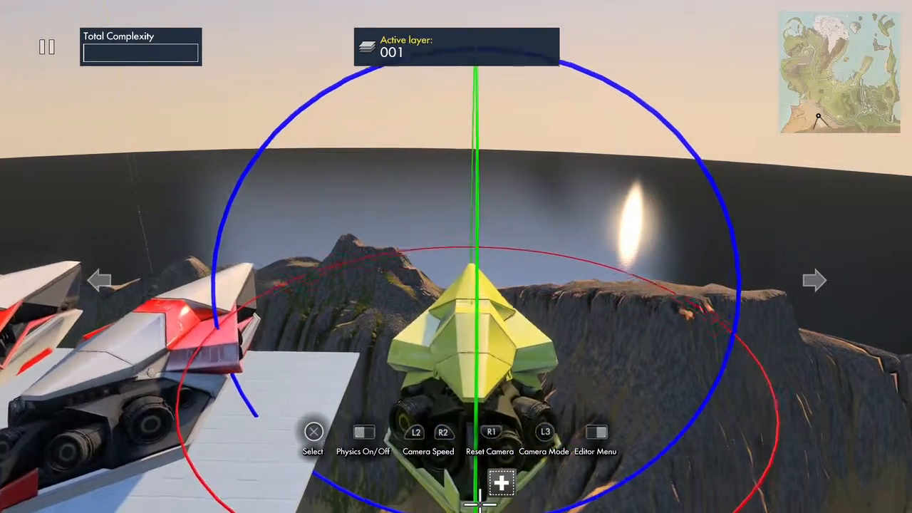
Step: Glue the flying vehicle and the dummy object together, with the pivot type set to Manual
key("Return")
key("Up")
key("Down")
key("Down")
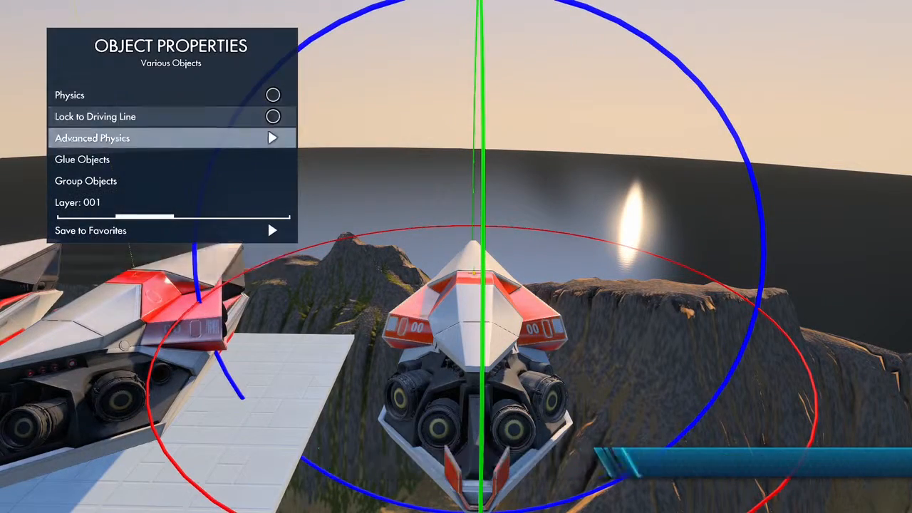
key("Down")
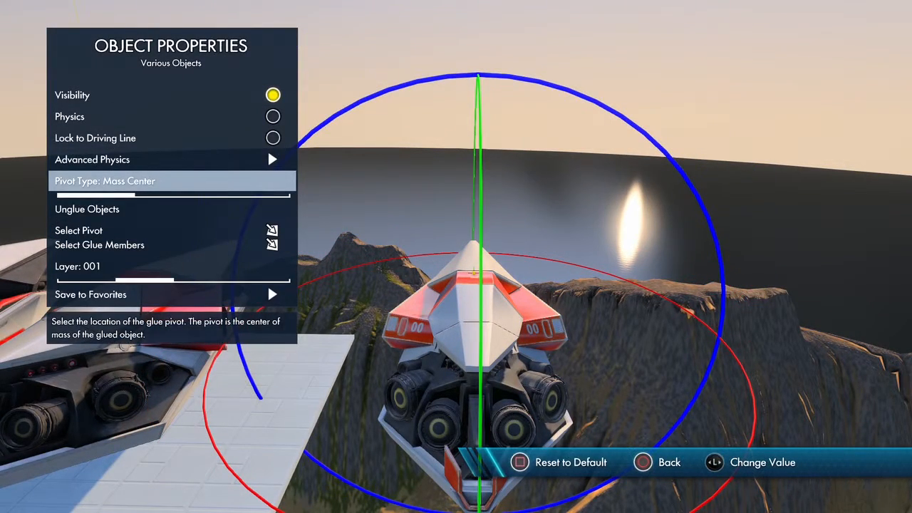
key("Right")
key("Right")
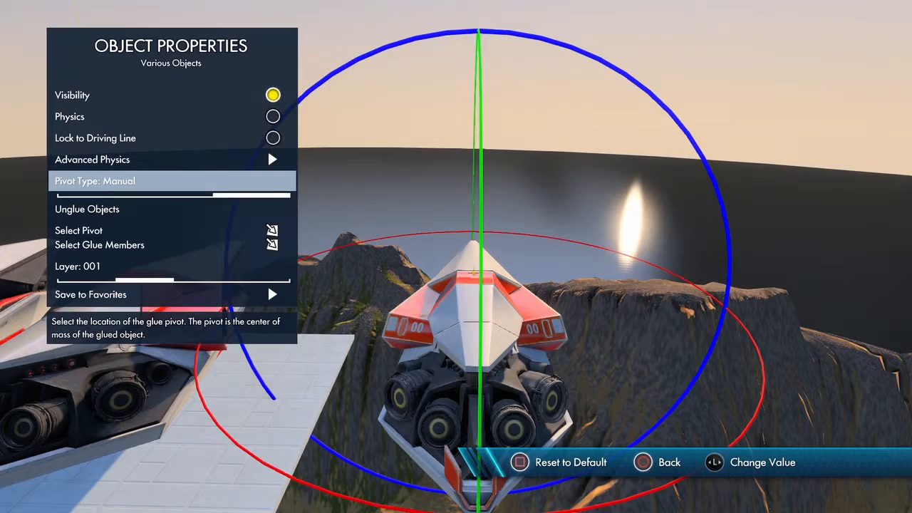
Step: Select the glue group's pivot, place it high above the vehicle, and reselect the glued vehicle
key("Down")
key("Down")
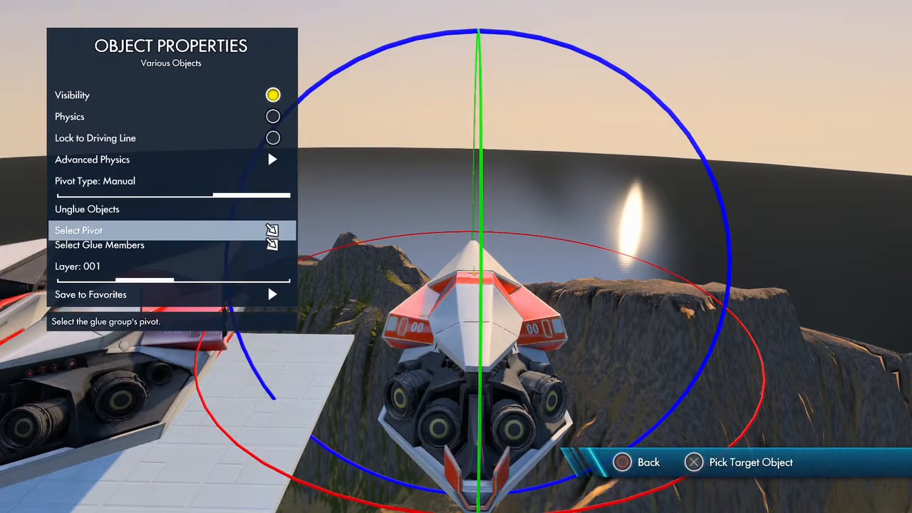
key("Return")
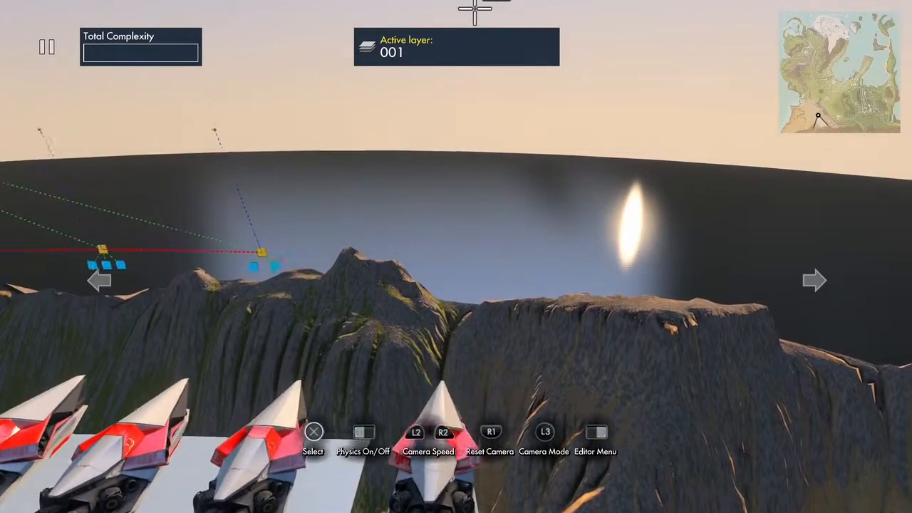
left_click(474, 10)
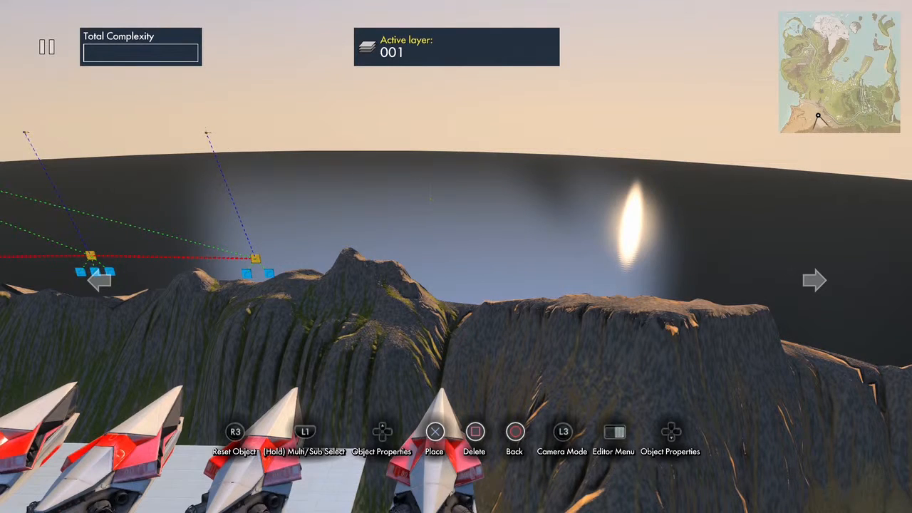
left_click(429, 134)
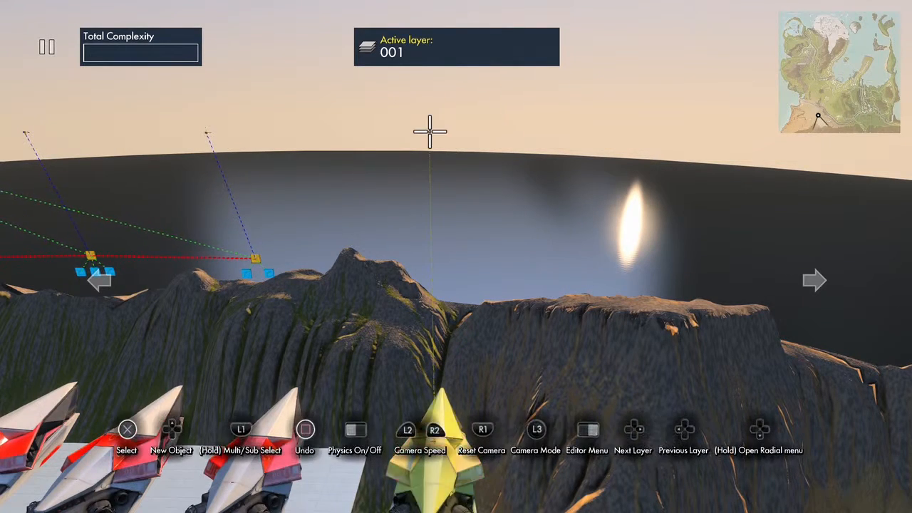
left_click(424, 501)
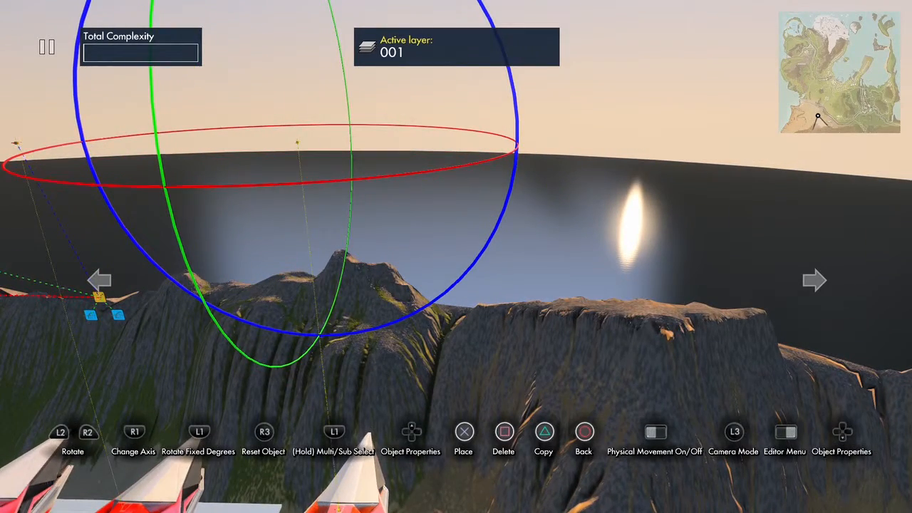
left_click(298, 142)
Step: Examine the Interval trigger's timing and reset properties and its event/filter target
left_click(200, 371)
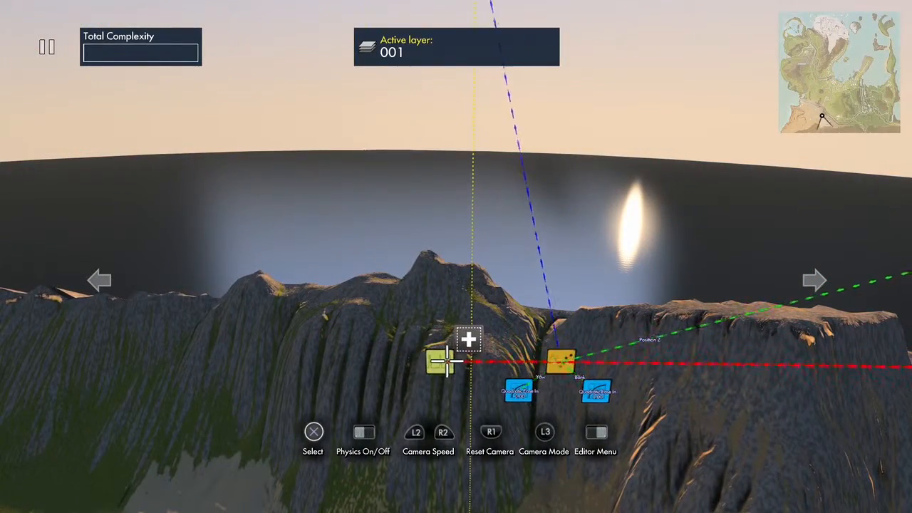
key("Up")
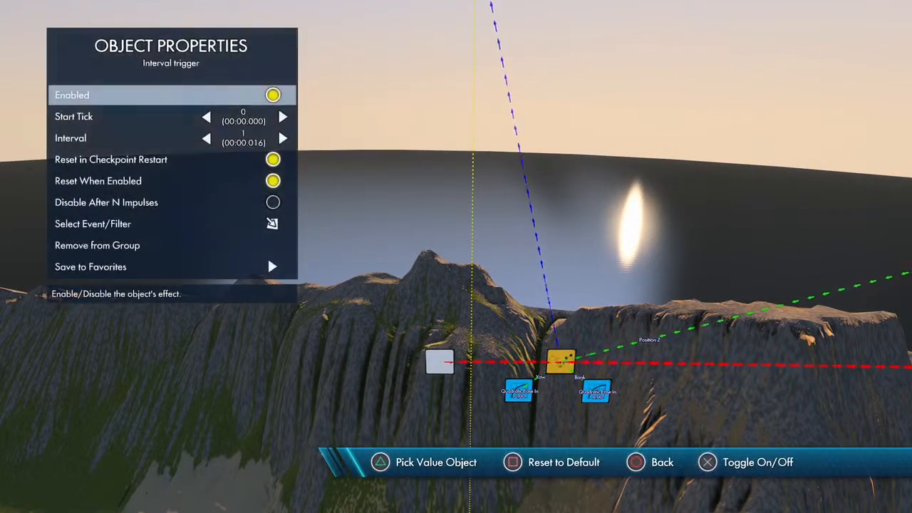
key("Down")
key("Down")
key("Down")
key("Down")
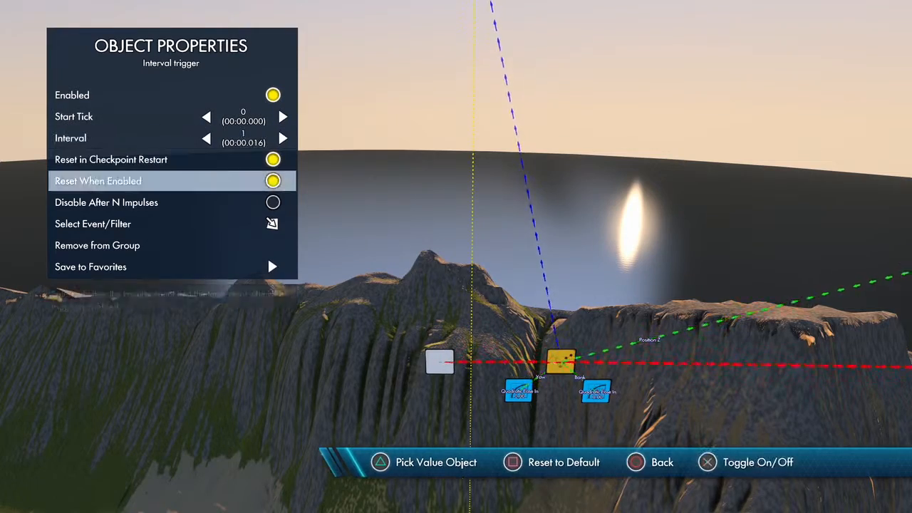
key("Down")
key("Down")
key("Return")
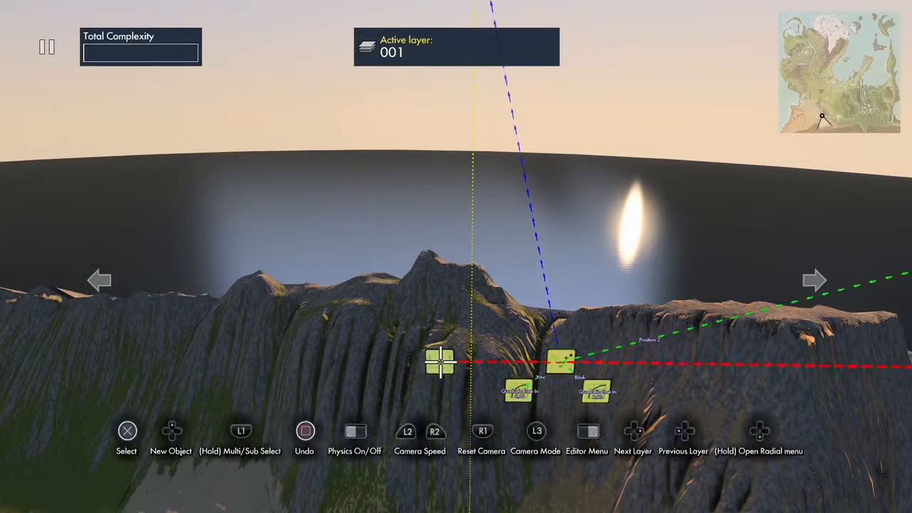
Step: Examine the Object position event's yaw, pitch, bank and reset properties and its event/filter target
key("Return")
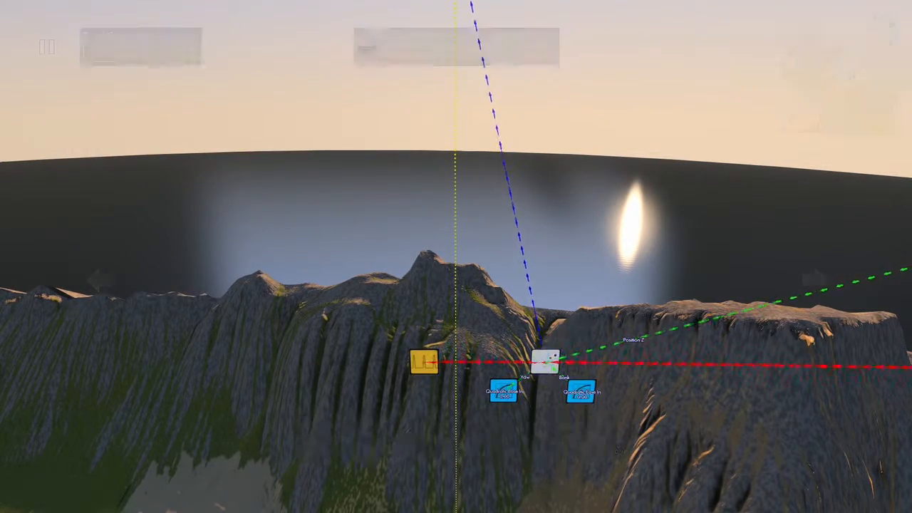
key("Up")
key("Up")
key("Up")
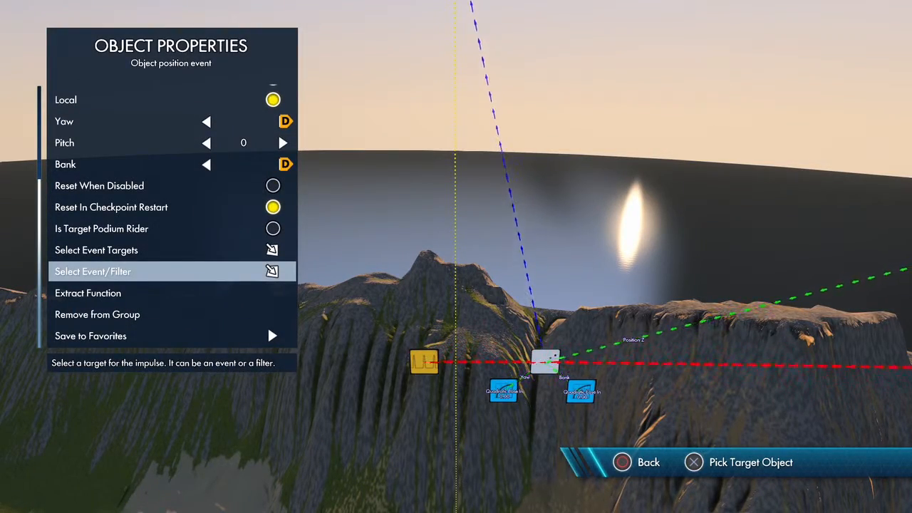
key("Return")
key("shift")
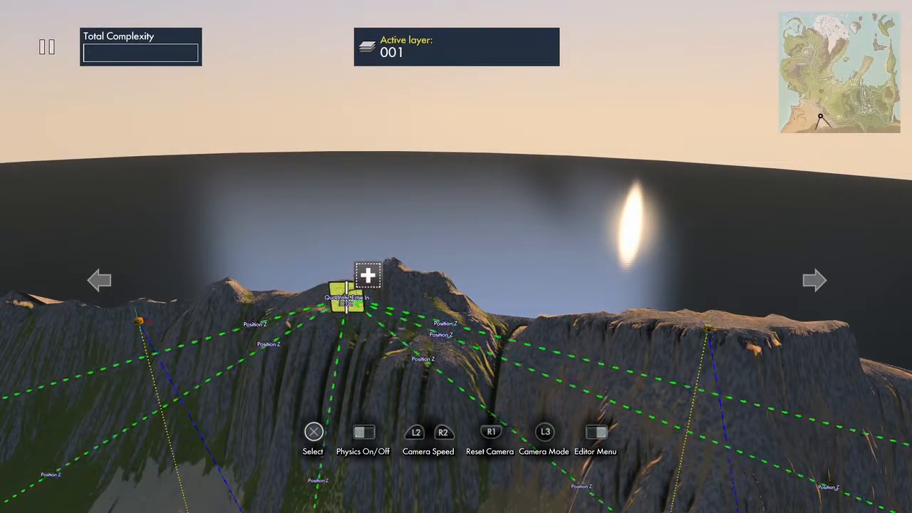
Step: Examine the curve type, start, end and duration of the curve data source feeding Position Z
key("Up")
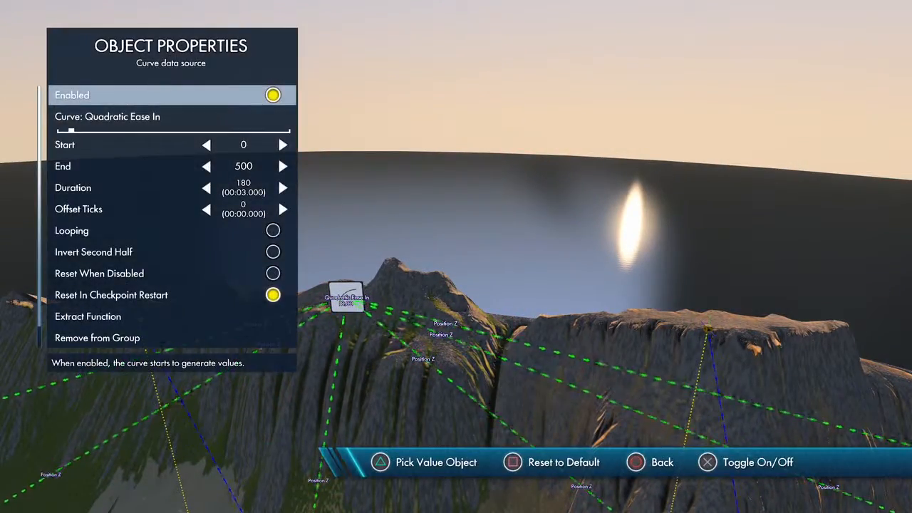
key("Down")
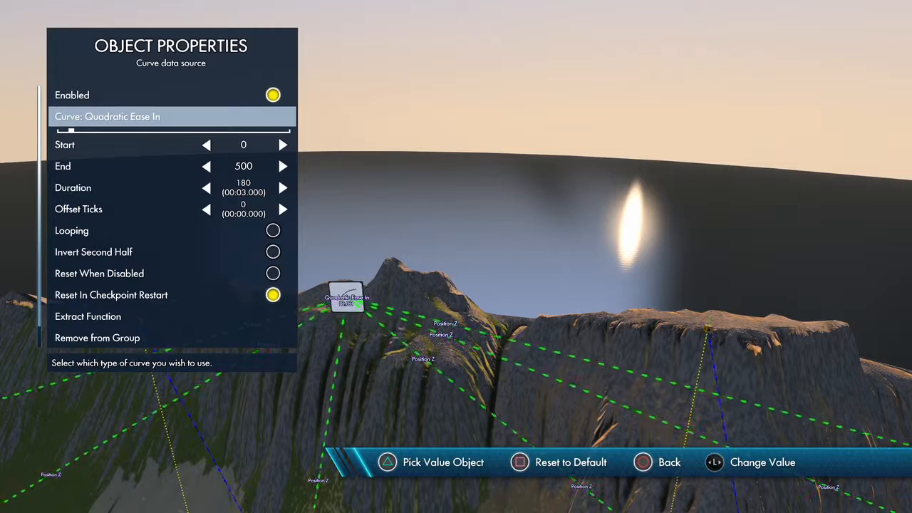
key("Down")
key("Down")
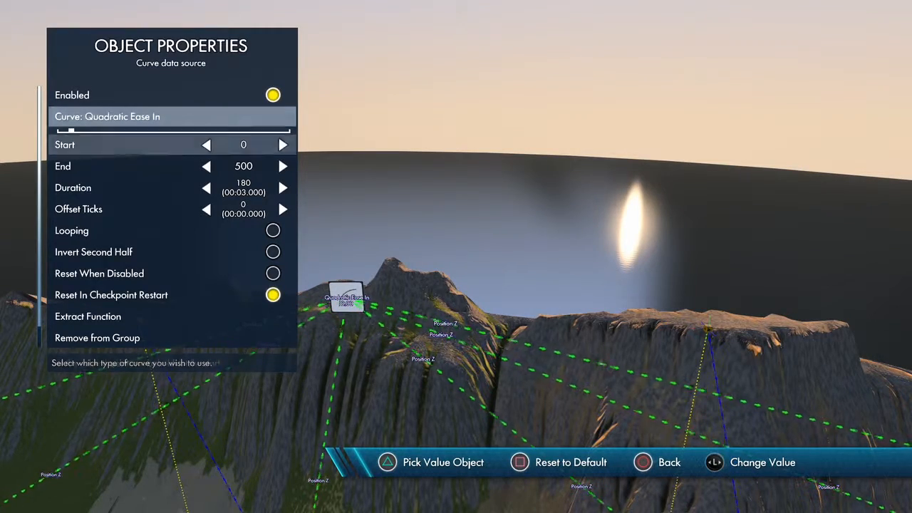
key("Down")
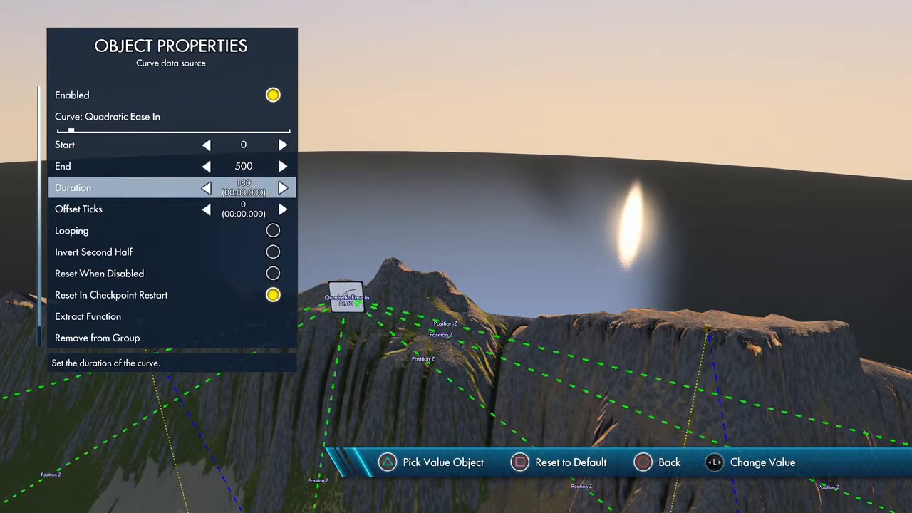
key("Escape")
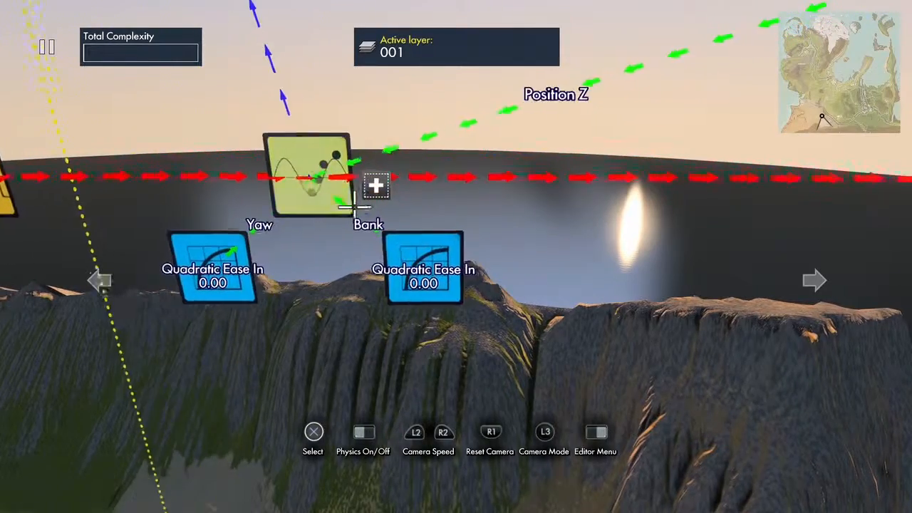
Step: Examine the curve type, start, end and duration of the yaw curve data source on the first object position event
left_click(302, 221)
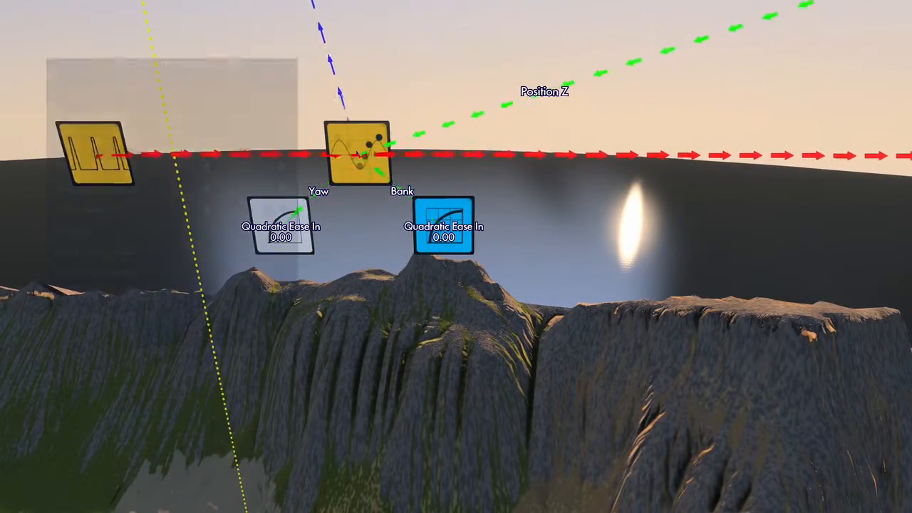
key("Down")
key("Down")
key("Down")
key("Down")
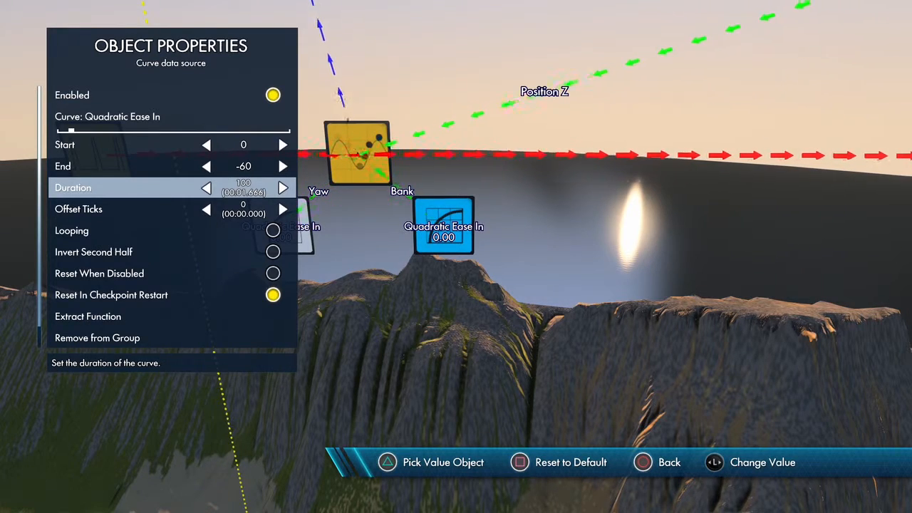
key("Escape")
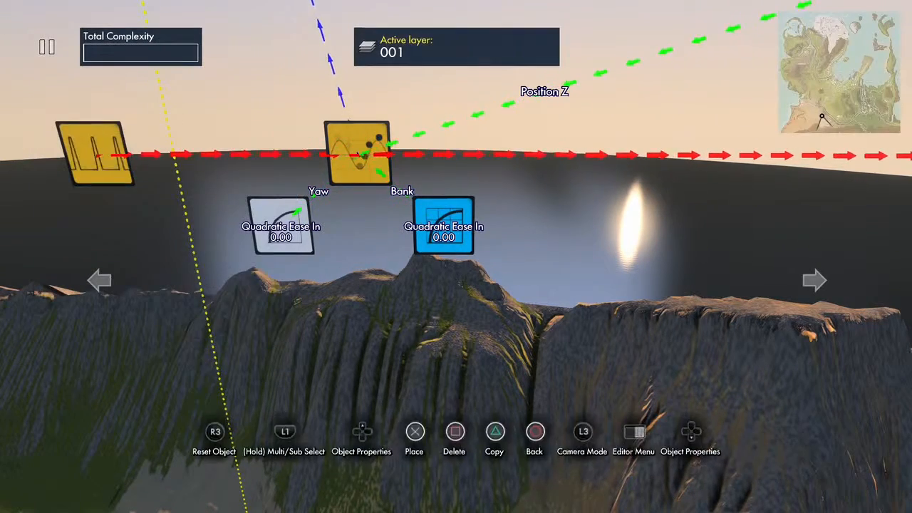
Step: Examine the curve type, start, end and duration of the bank curve data source on the first object position event
left_click(444, 224)
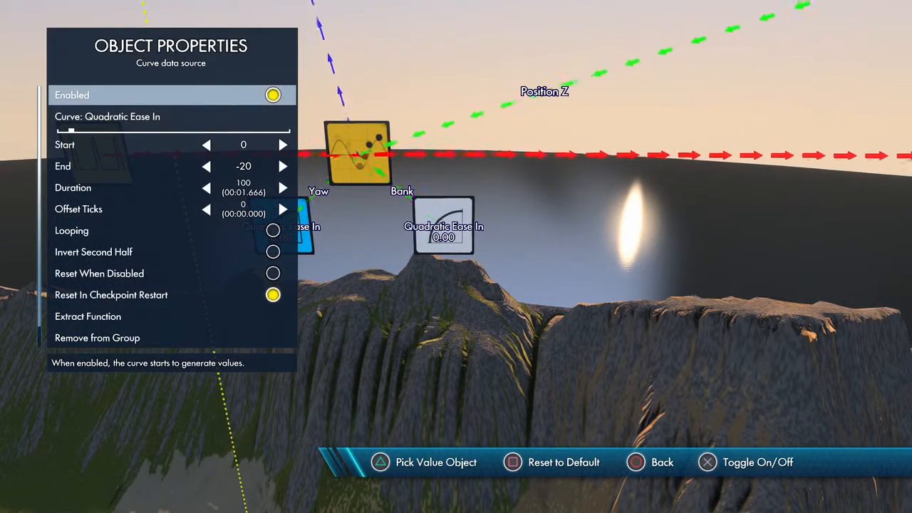
key("Escape")
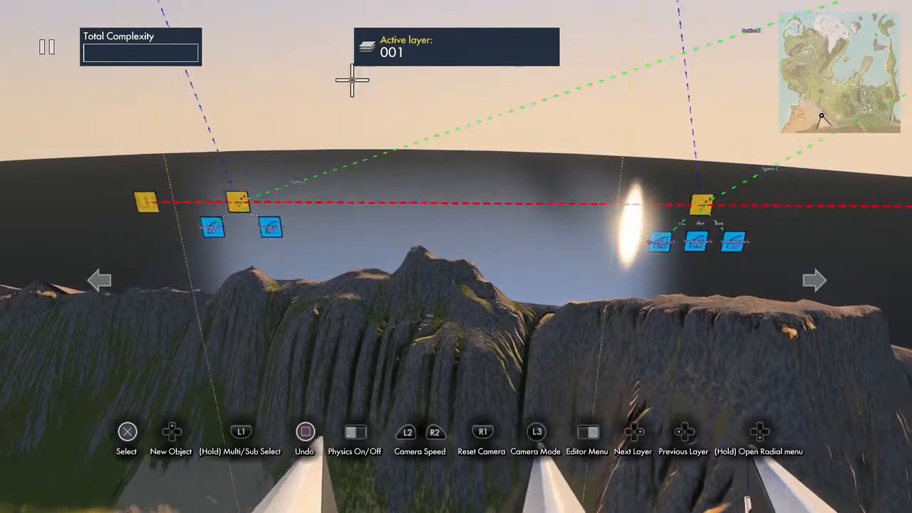
key("shift")
left_click(305, 229)
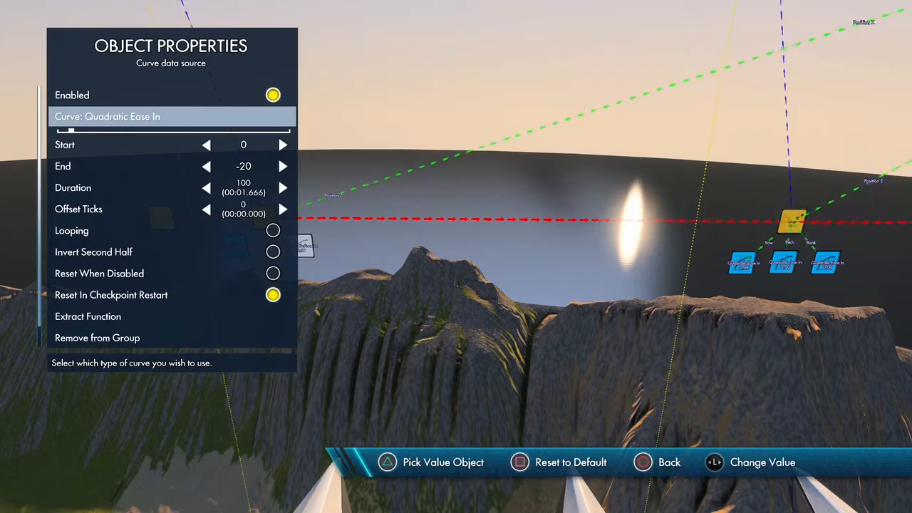
key("Escape")
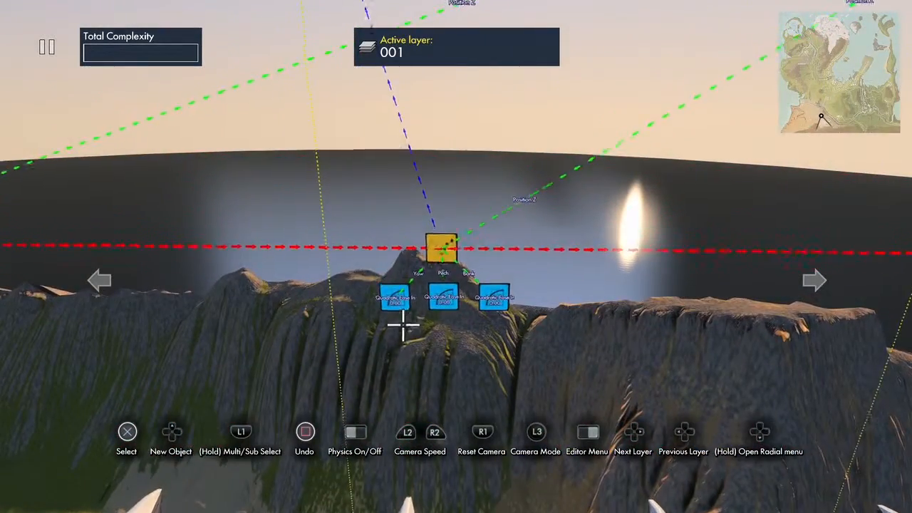
Step: Examine the yaw, pitch and bank curve data sources of the second object position event, comparing their end values and durations
left_click(401, 302)
key("Up")
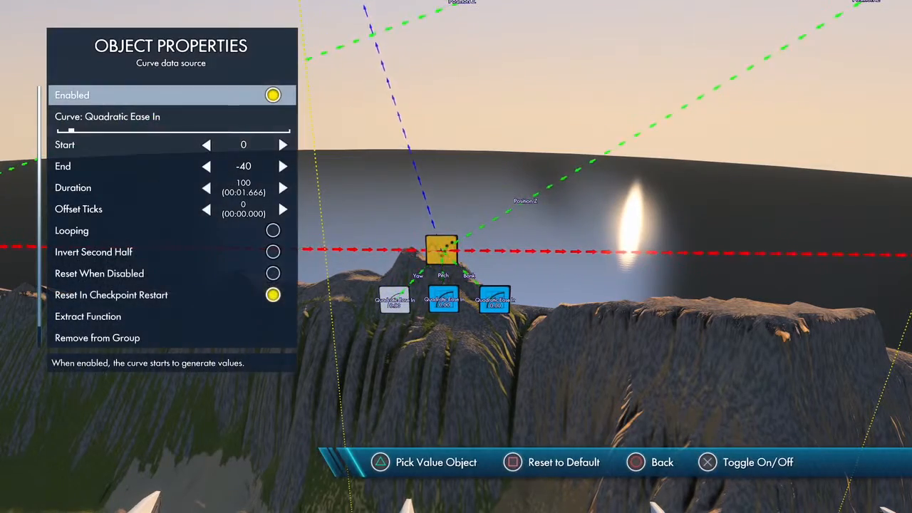
key("Escape")
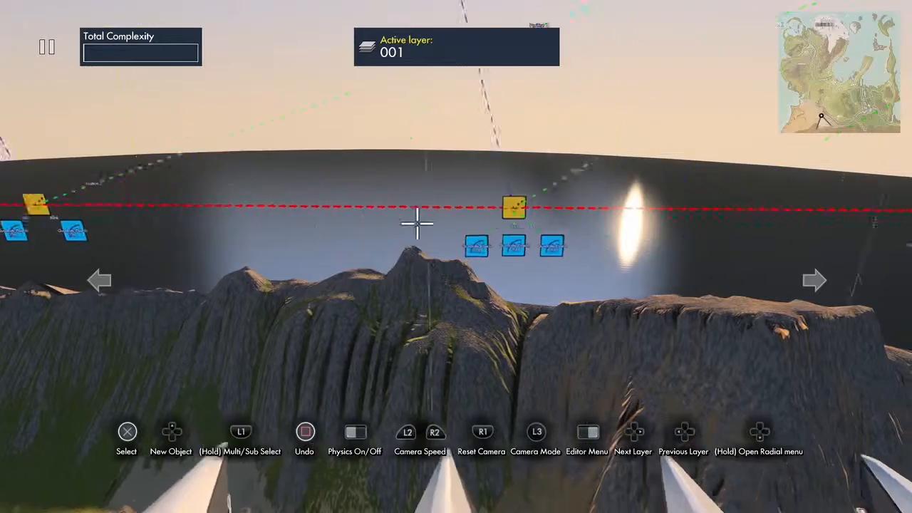
left_click(446, 274)
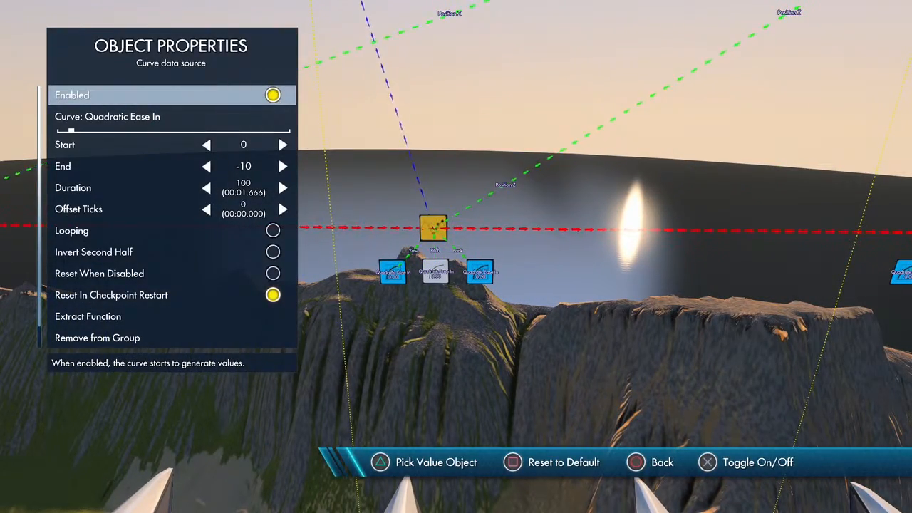
key("Escape")
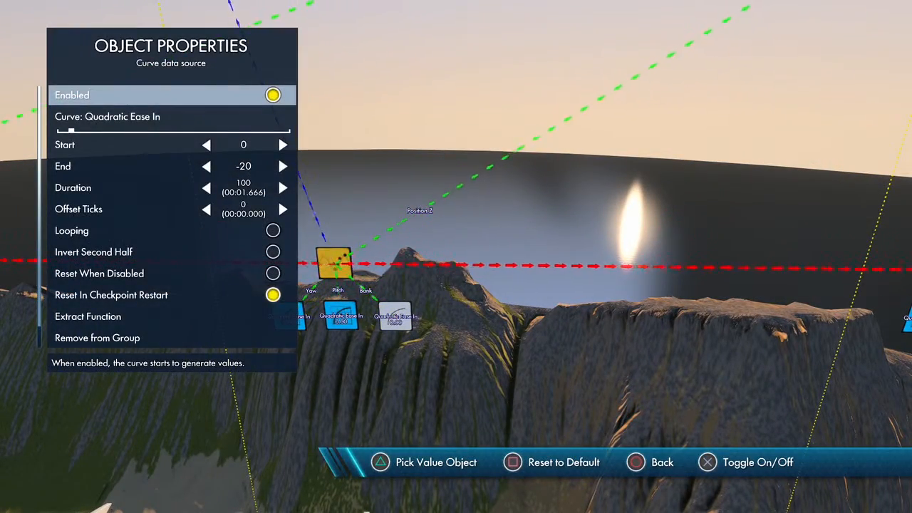
key("Escape")
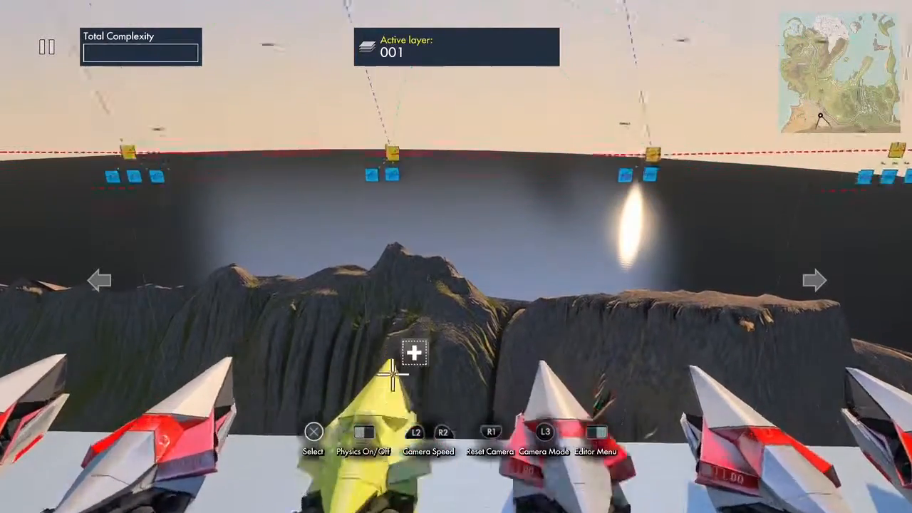
Step: Examine the start, end and duration of the yaw and pitch curve data sources on the third object position event
left_click(346, 278)
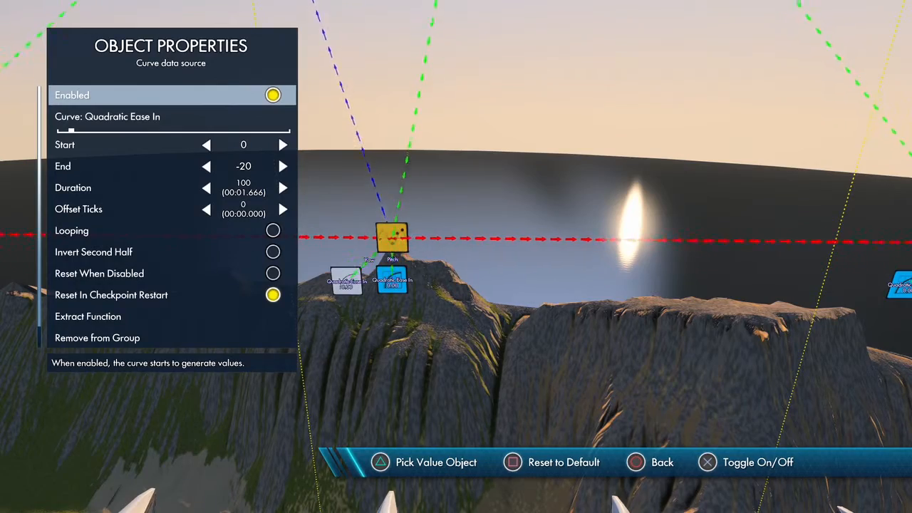
key("Escape")
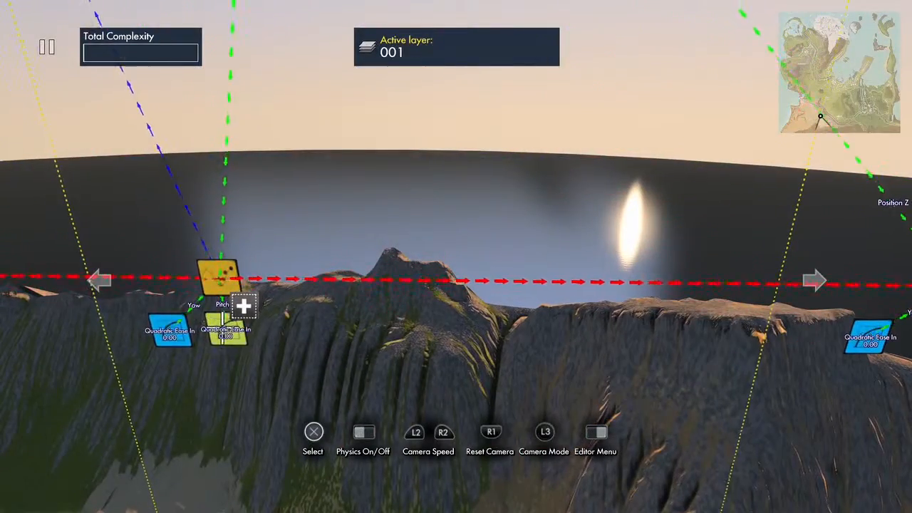
left_click(243, 306)
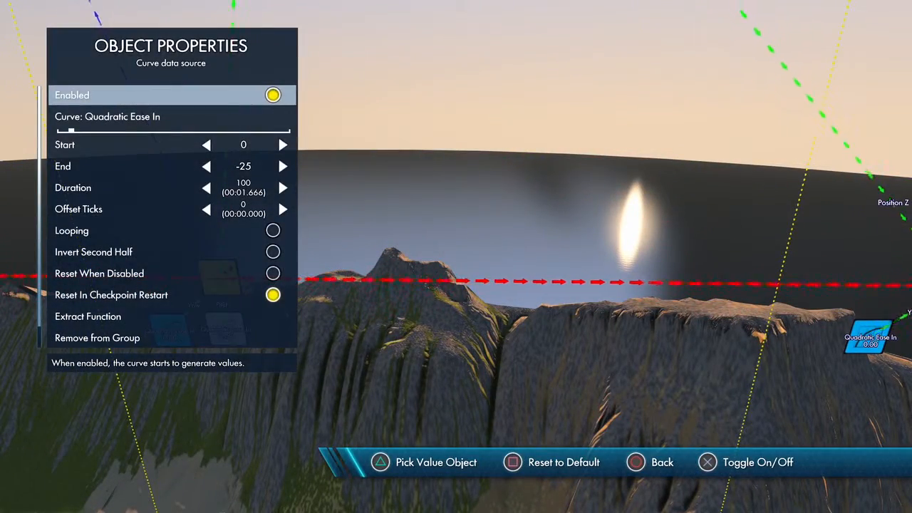
key("Escape")
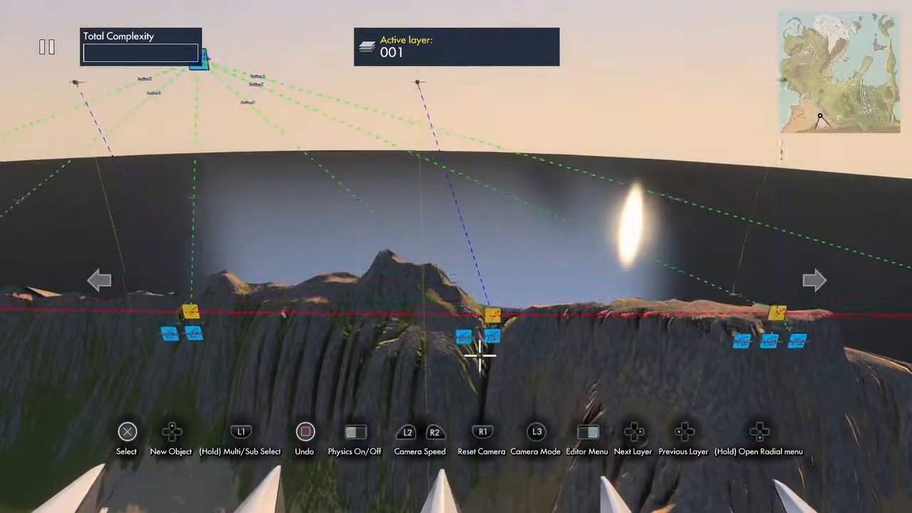
Step: Examine the start, end and duration of the yaw and pitch curve data sources on the fourth object position event
key("L1")
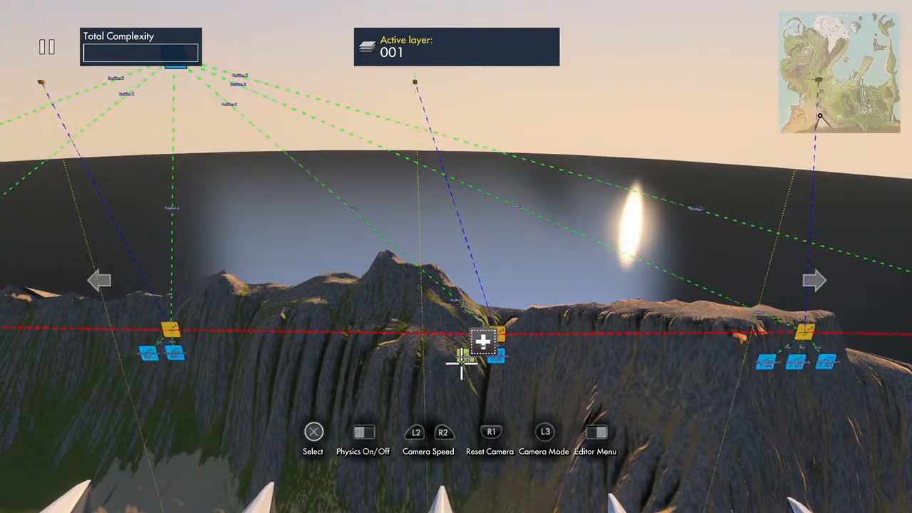
left_click(464, 358)
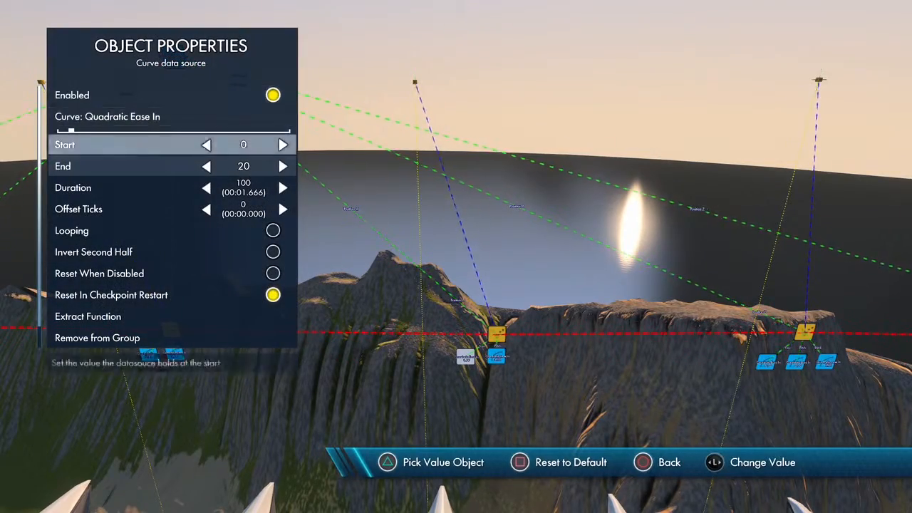
key("Escape")
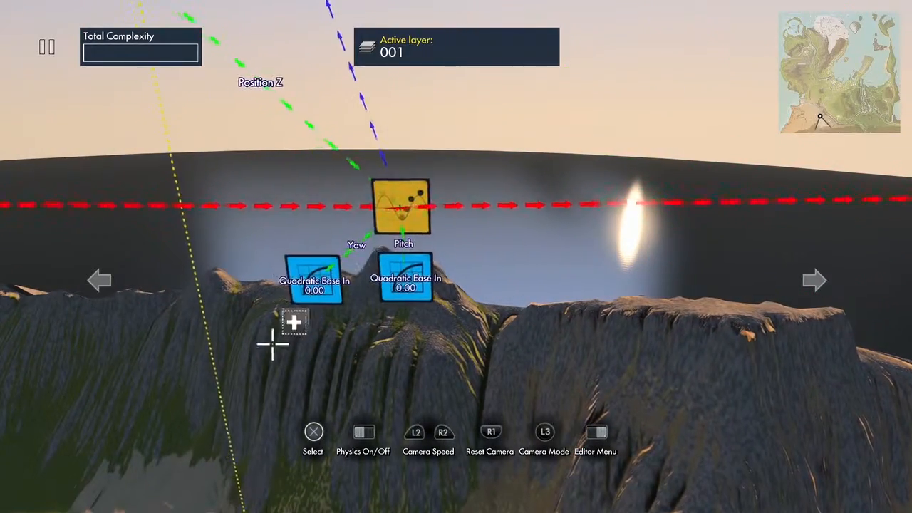
left_click(330, 266)
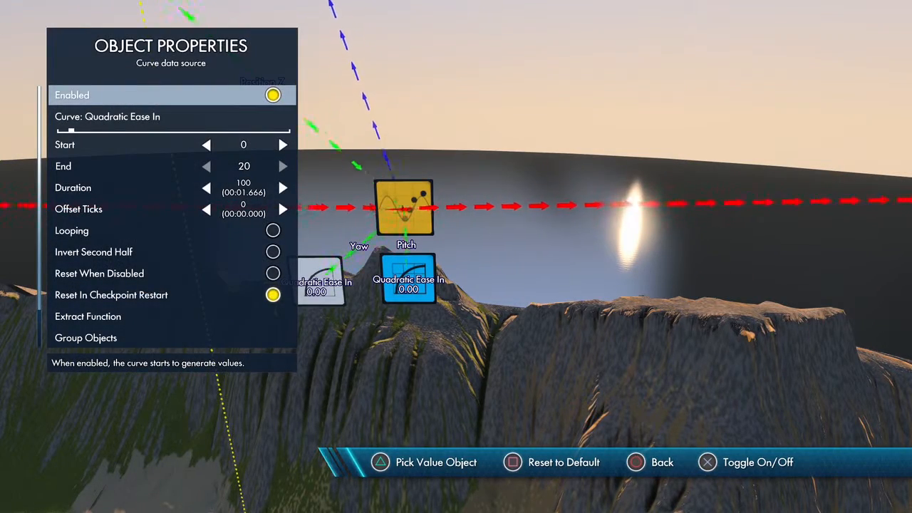
key("Escape")
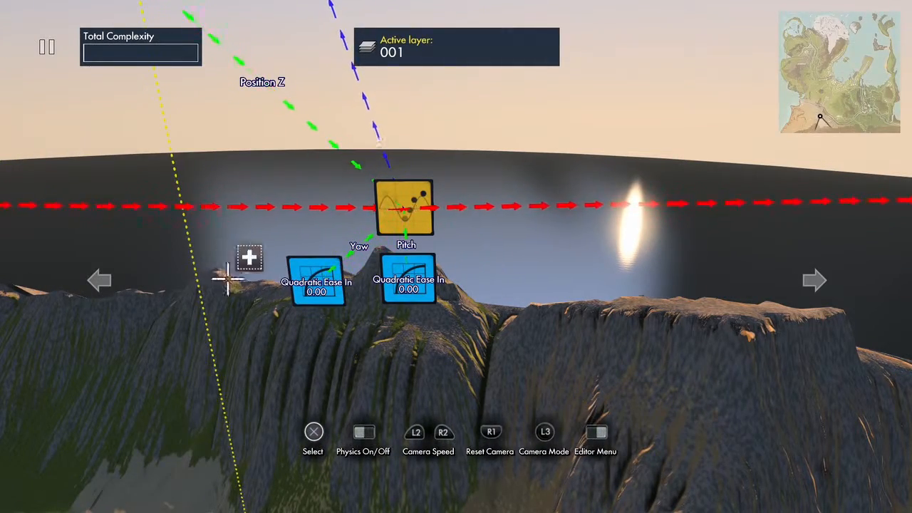
left_click(433, 257)
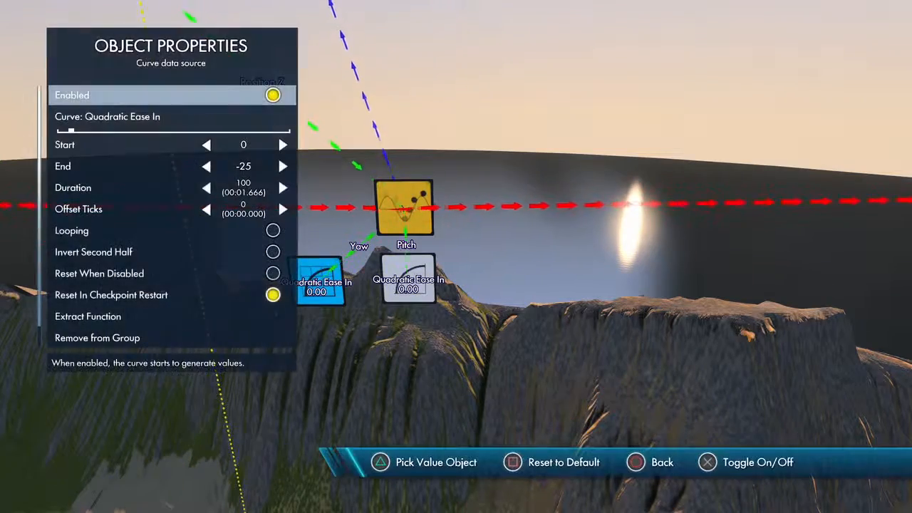
key("Escape")
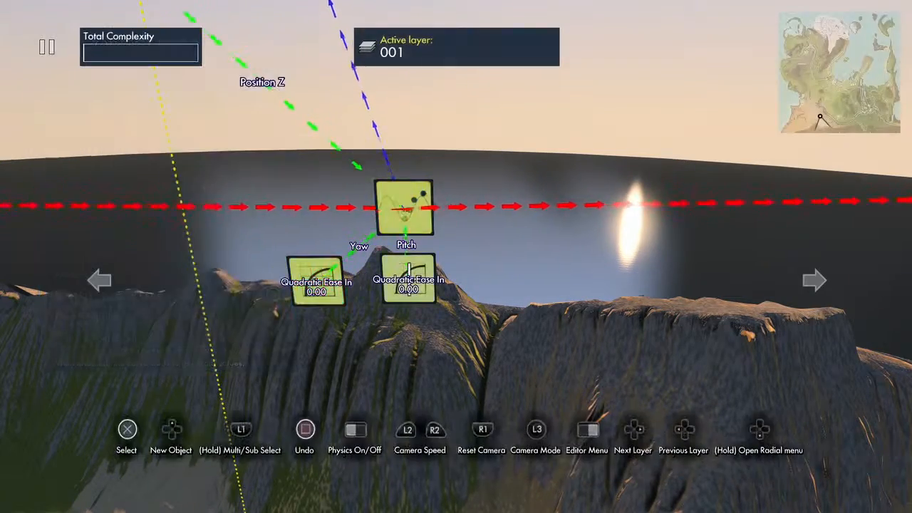
Step: Examine the start, end and duration of the yaw and pitch curve data sources on the fifth object position event
scroll(412, 268, "down", 5)
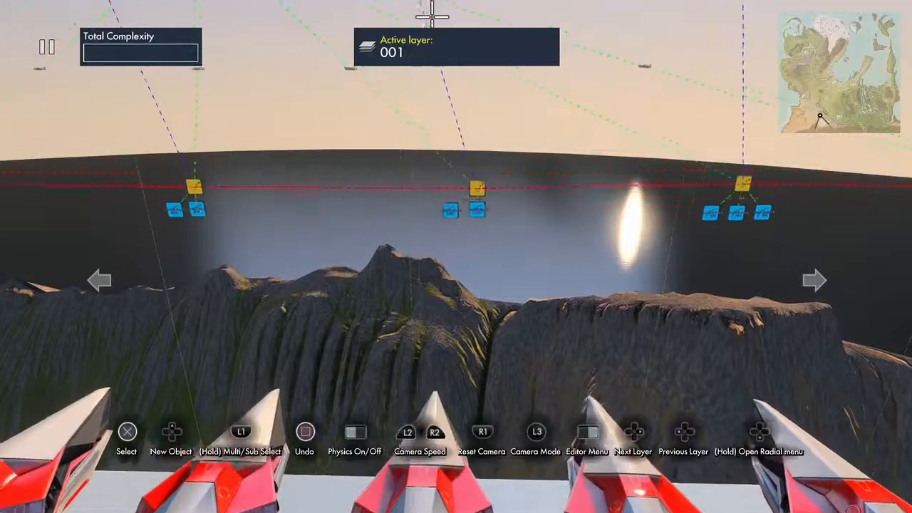
scroll(459, 13, "up", 5)
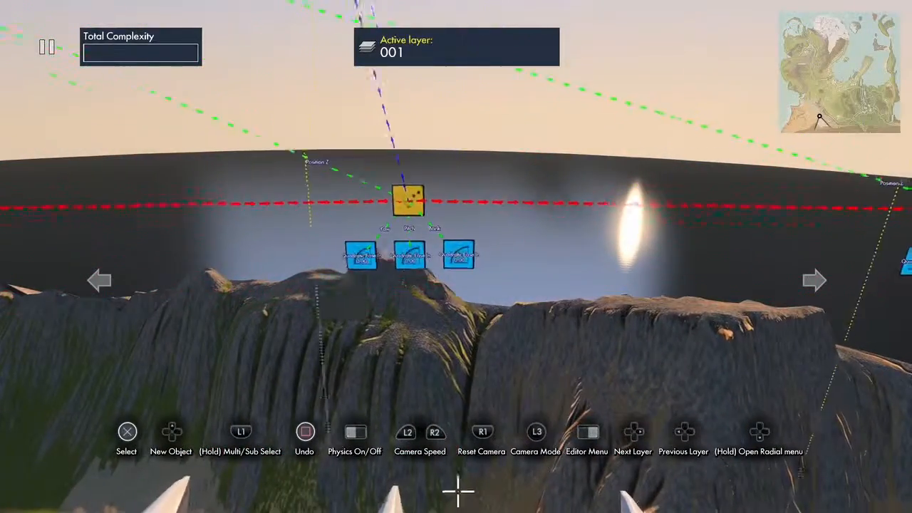
scroll(393, 368, "down", 5)
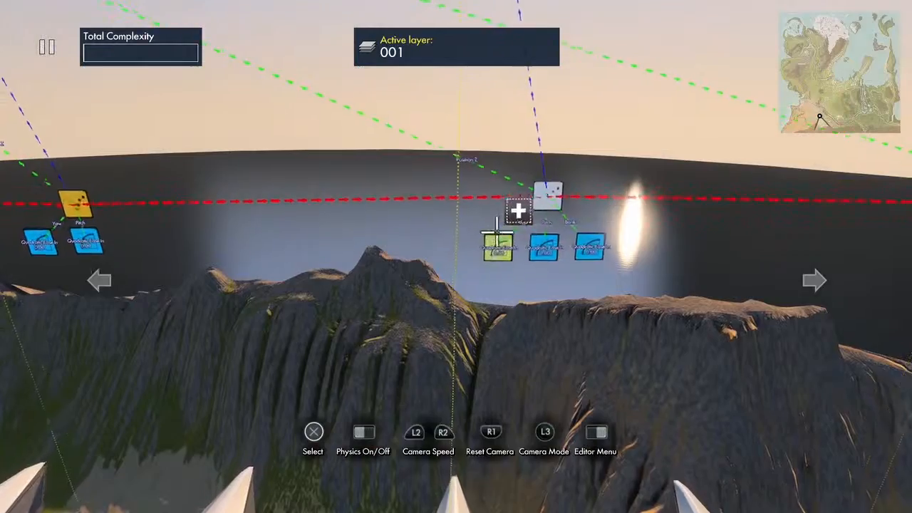
left_click(471, 278)
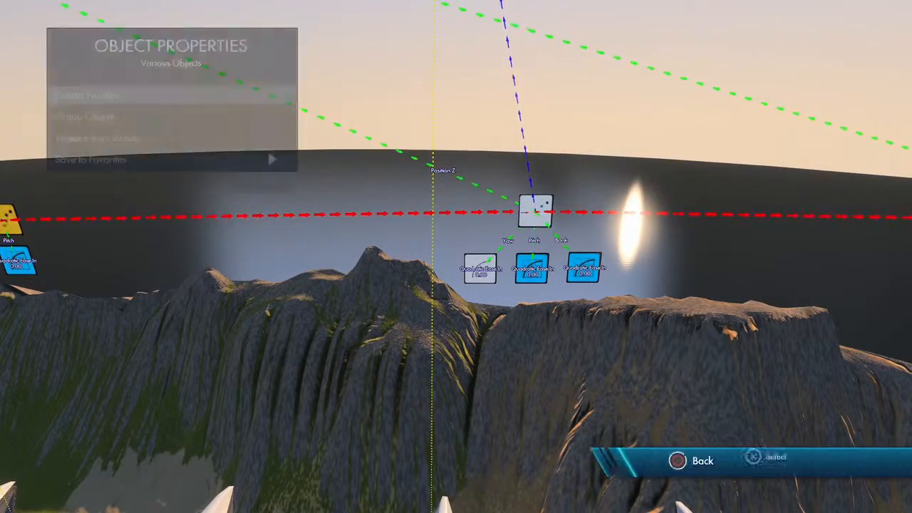
key("Return")
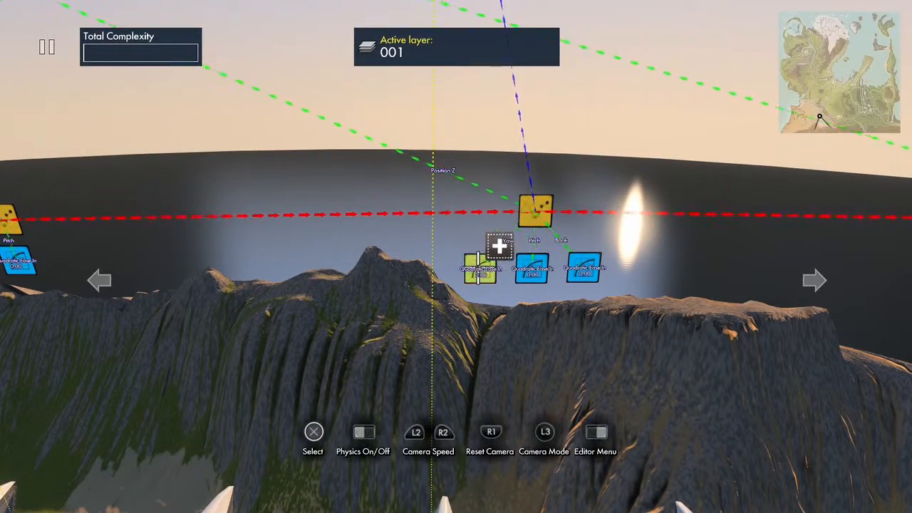
left_click(479, 269)
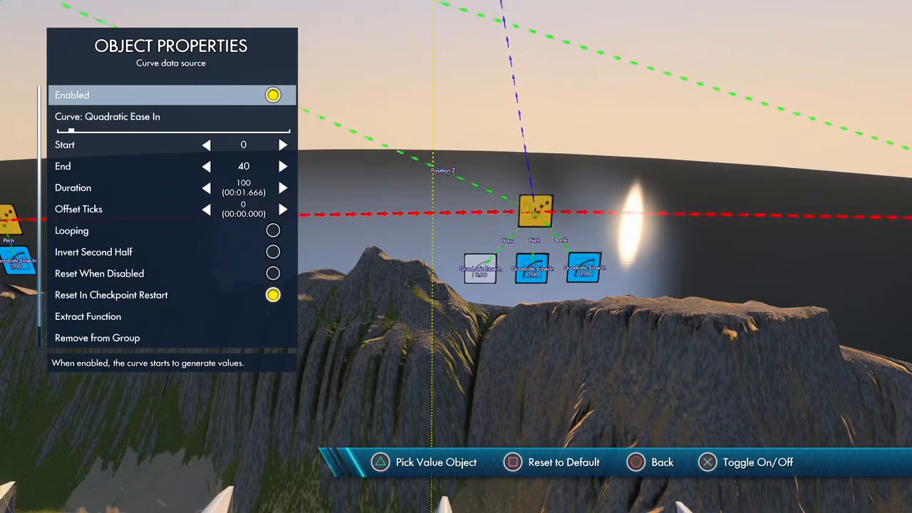
key("Escape")
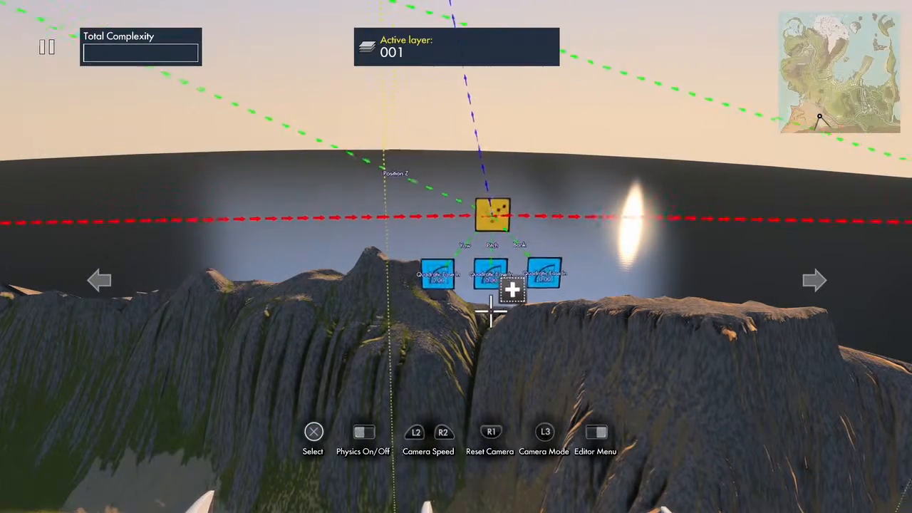
left_click(498, 285)
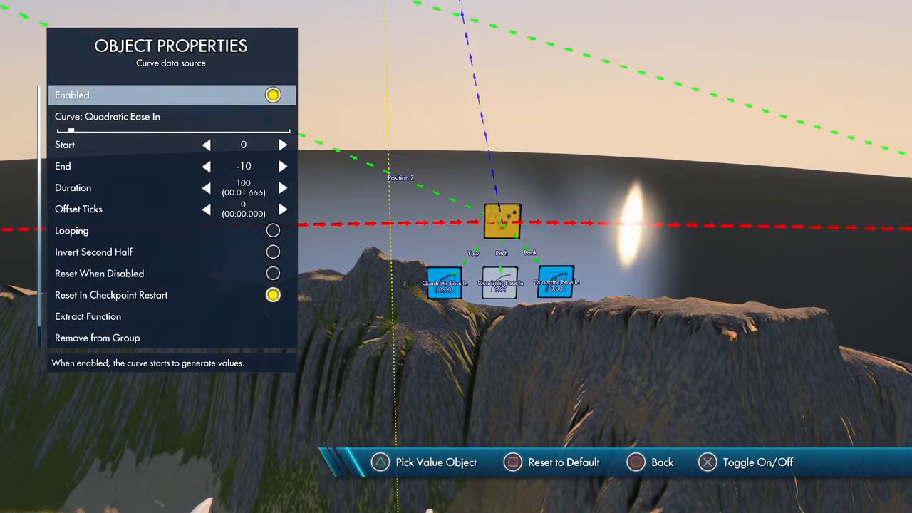
key("Escape")
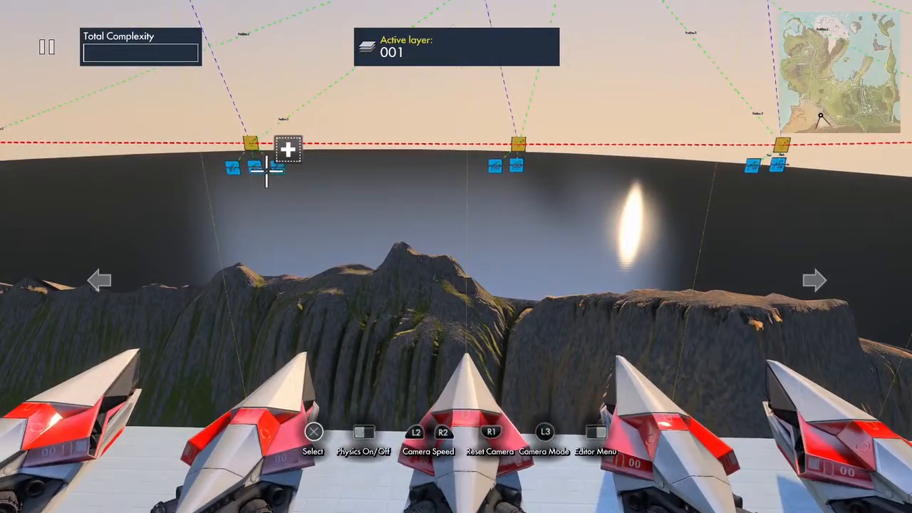
Step: Examine the pitch and bank curve data sources of the object position event that has three attached curves
left_click(256, 171)
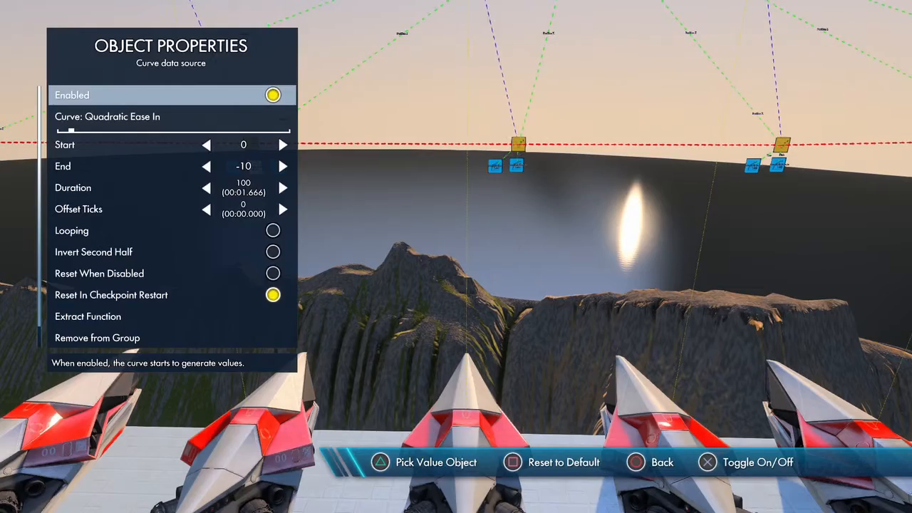
key("Escape")
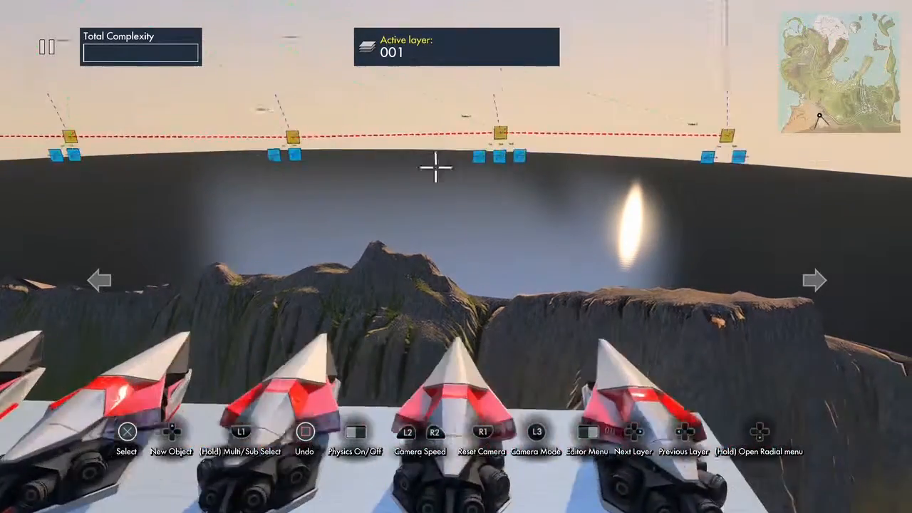
left_click(426, 235)
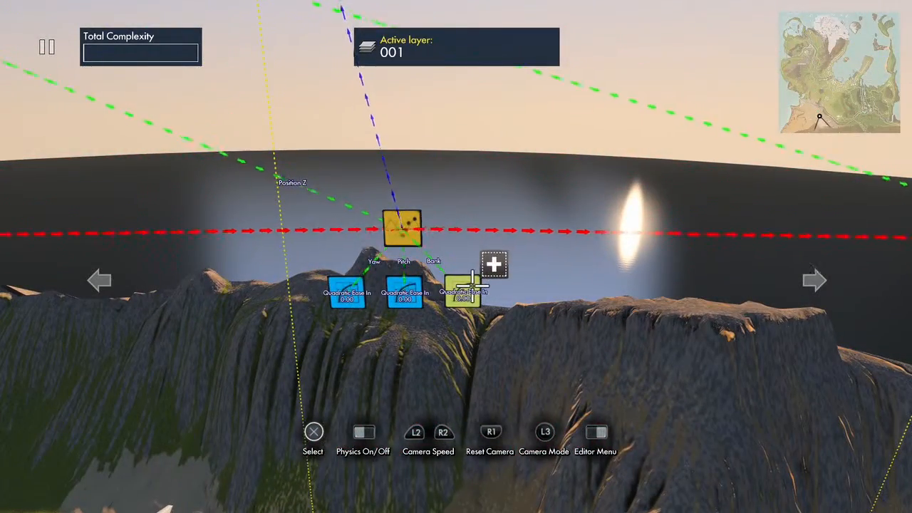
left_click(472, 285)
key("Escape")
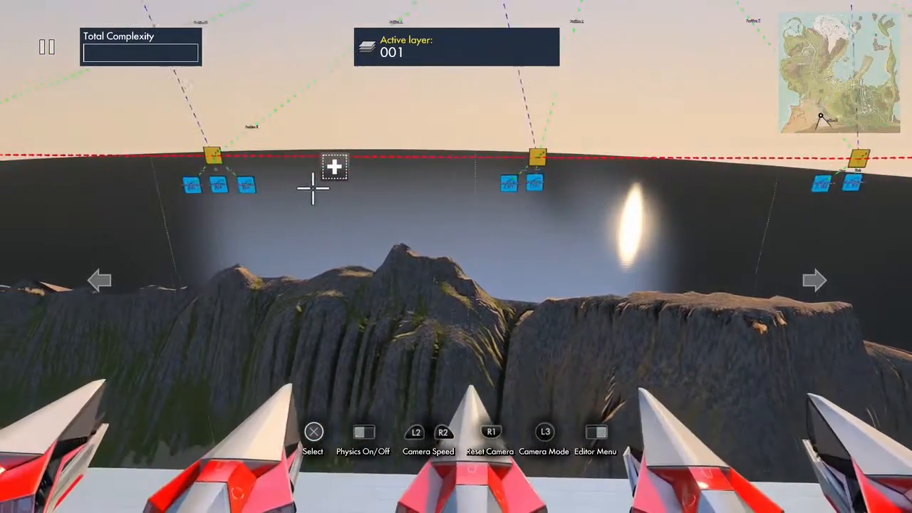
left_click(254, 188)
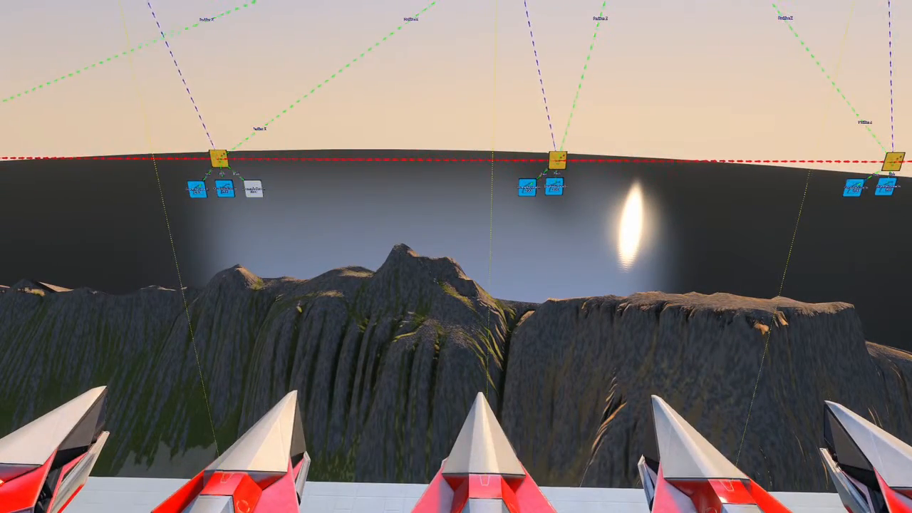
key("Escape")
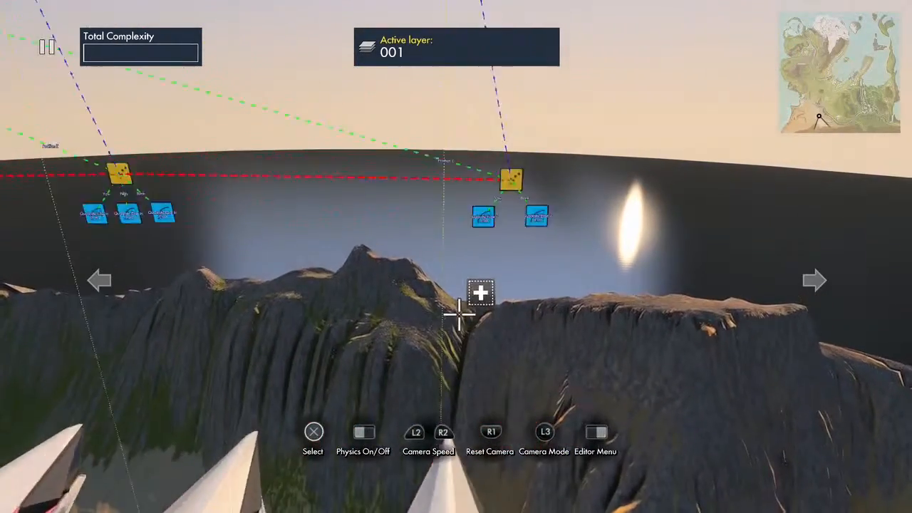
Step: Examine the end value and duration of the yaw and bank curve data sources on the last object position event
left_click(516, 248)
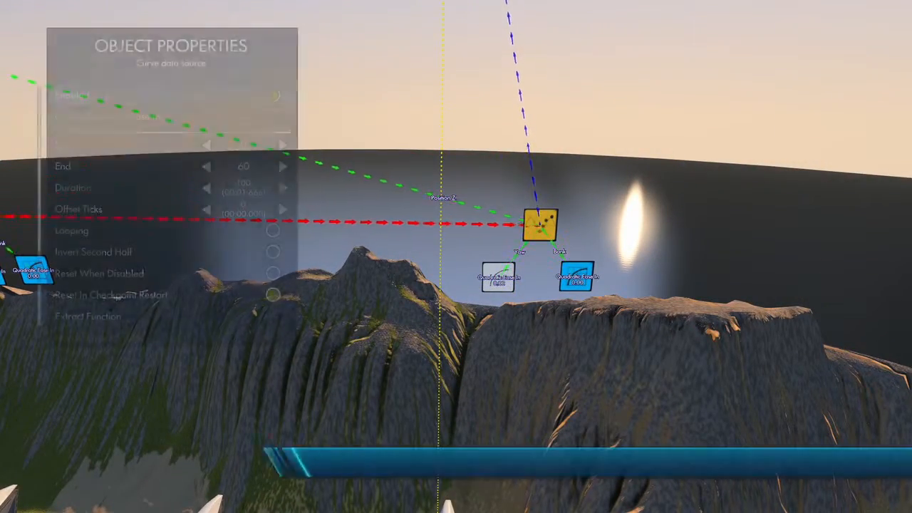
key("Escape")
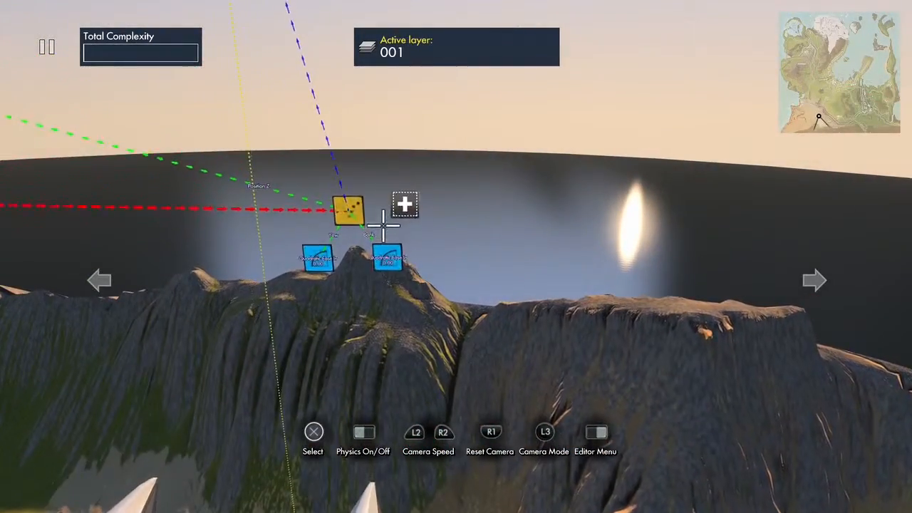
left_click(389, 255)
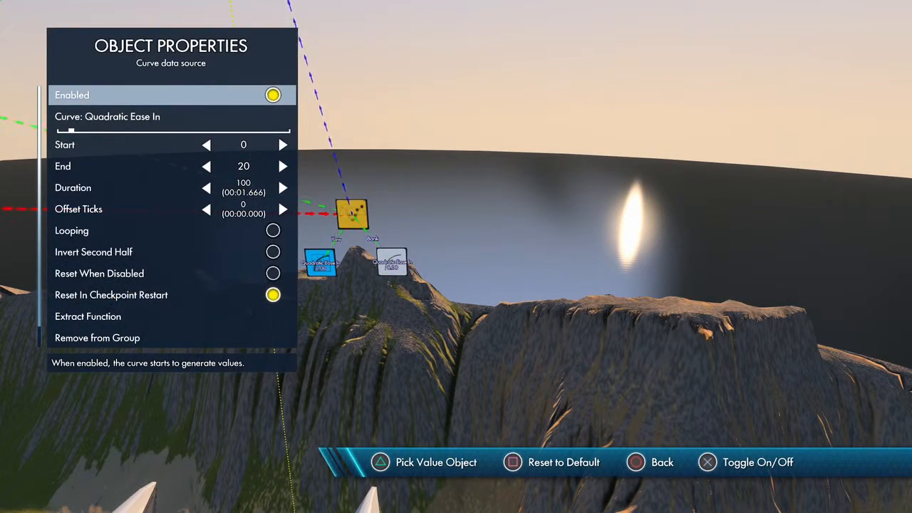
key("Escape")
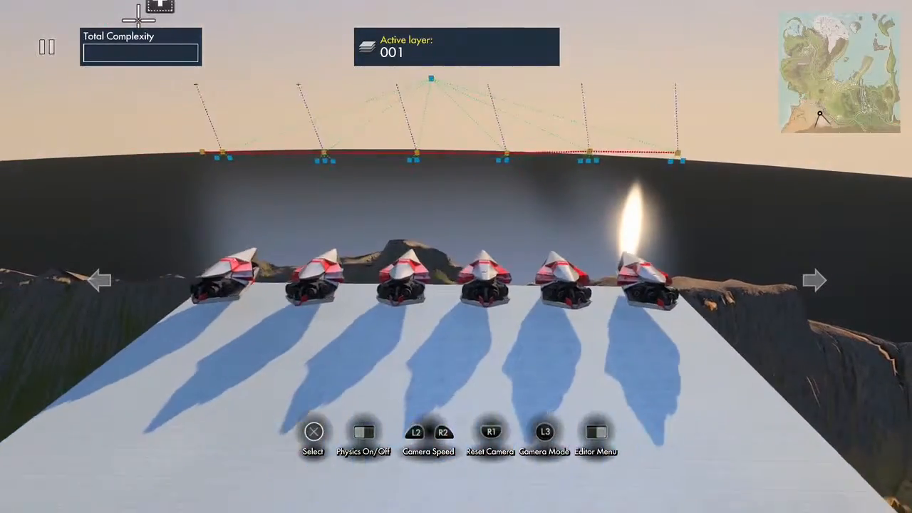
Step: Place an Interval trigger from the Triggers & Events objects above the existing event network
key("space")
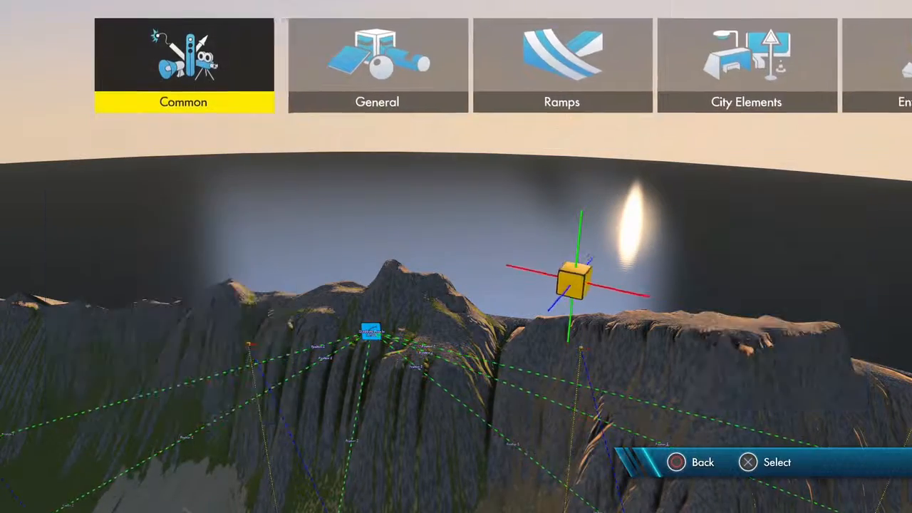
key("Right")
key("Right")
key("Right")
key("Right")
key("Right")
key("Right")
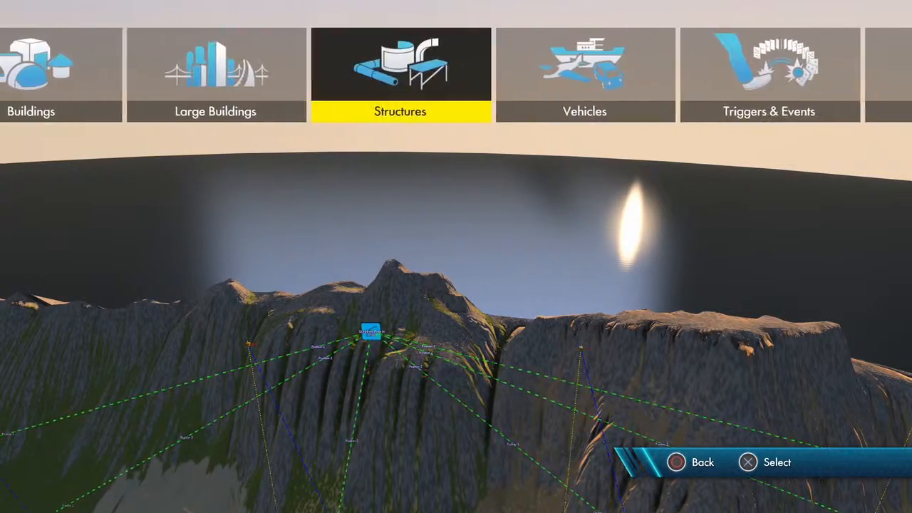
key("Return")
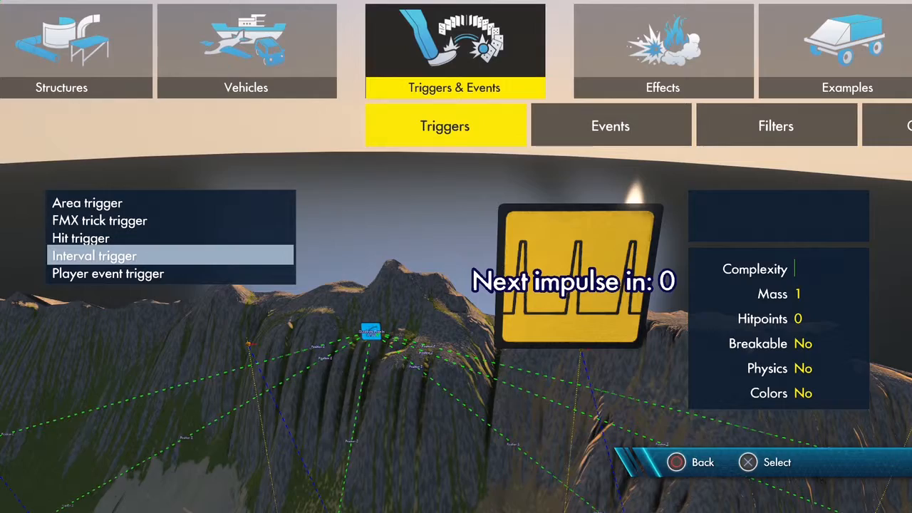
key("Return")
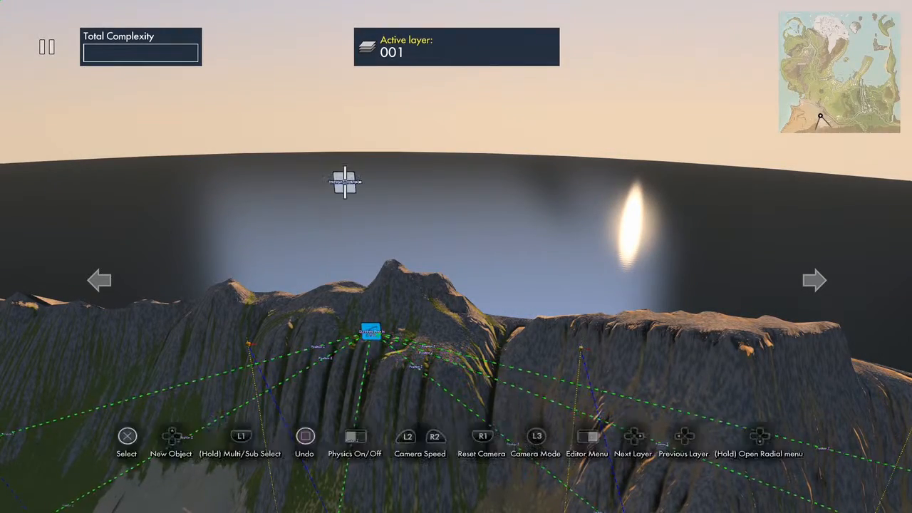
Step: Place two State events, one above the other, beside the interval trigger and add an Impulse delay filter next to them
key("Up")
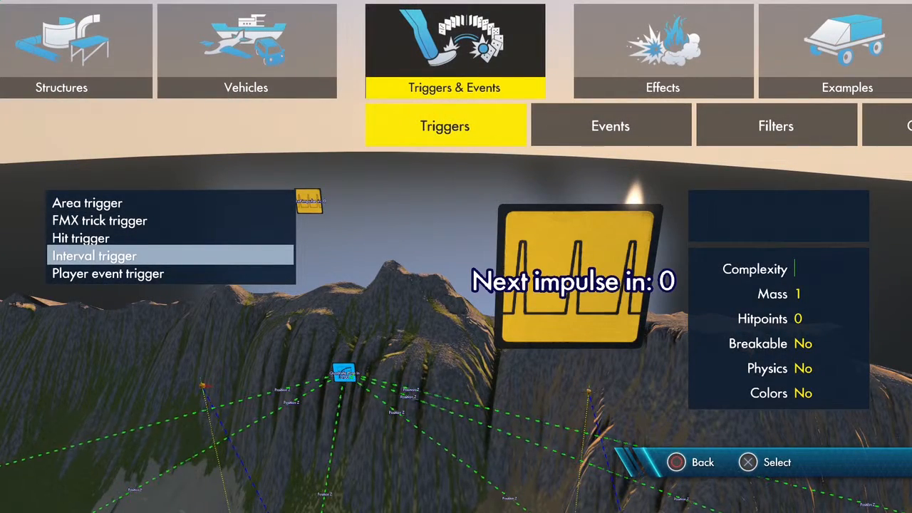
key("Right")
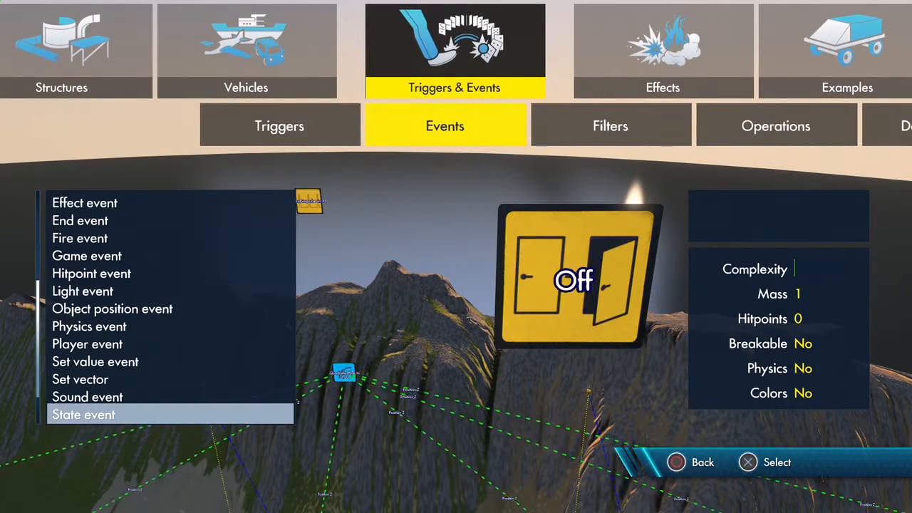
key("Return")
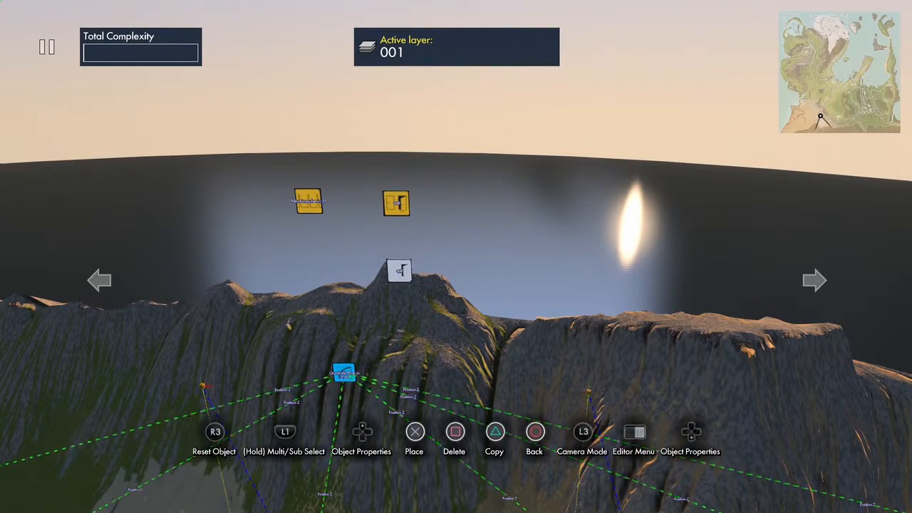
left_click(400, 271)
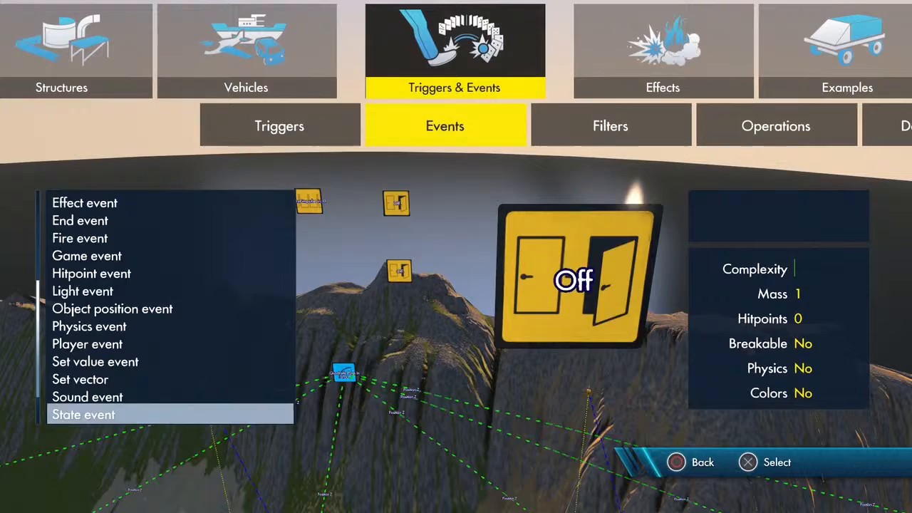
key("Right")
key("Return")
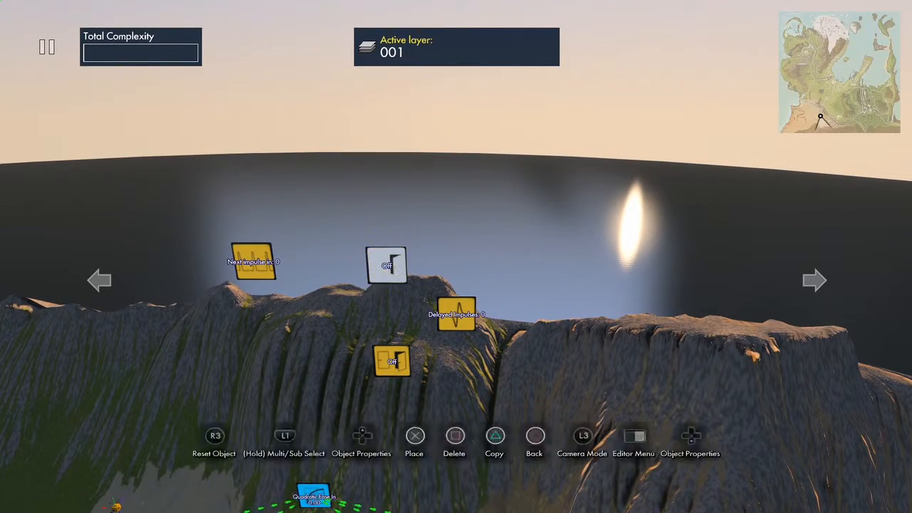
Step: Set the upper state event's type to On and assign the six object position events as its targets
key("Down")
key("Right")
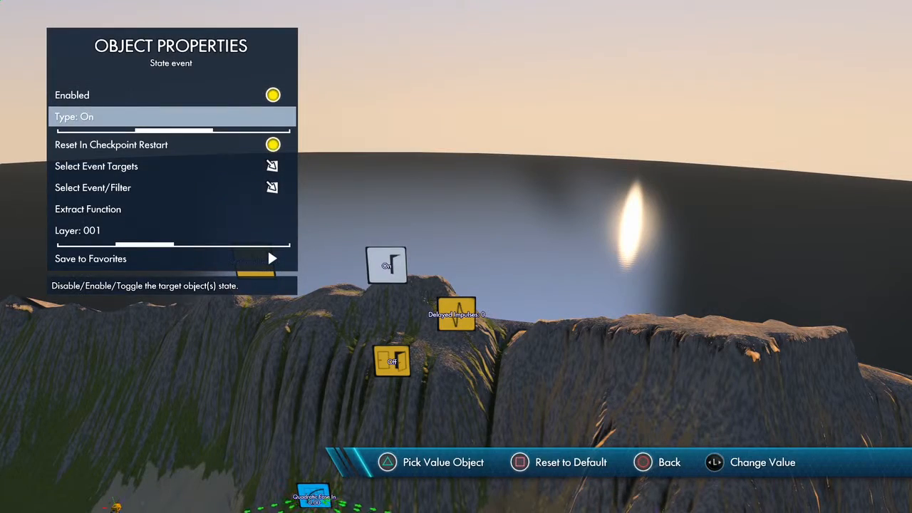
key("Down")
key("Down")
key("Return")
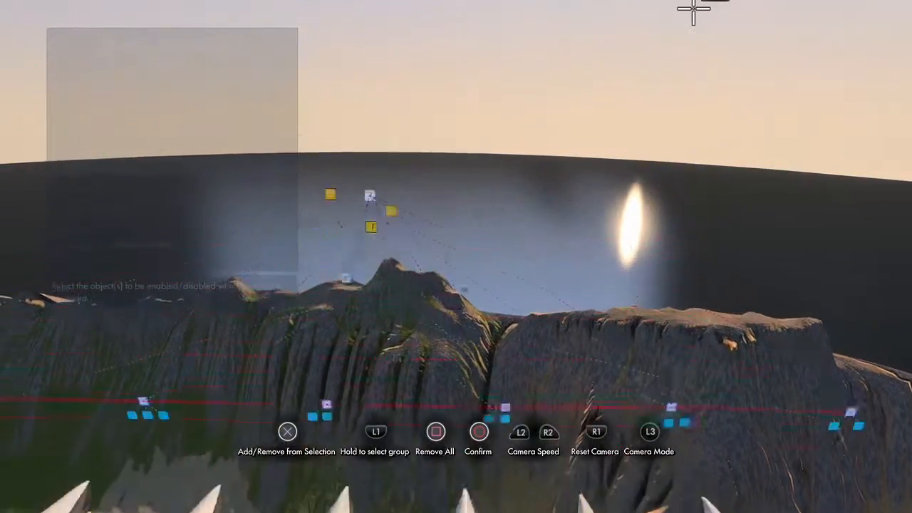
key("Return")
key("Escape")
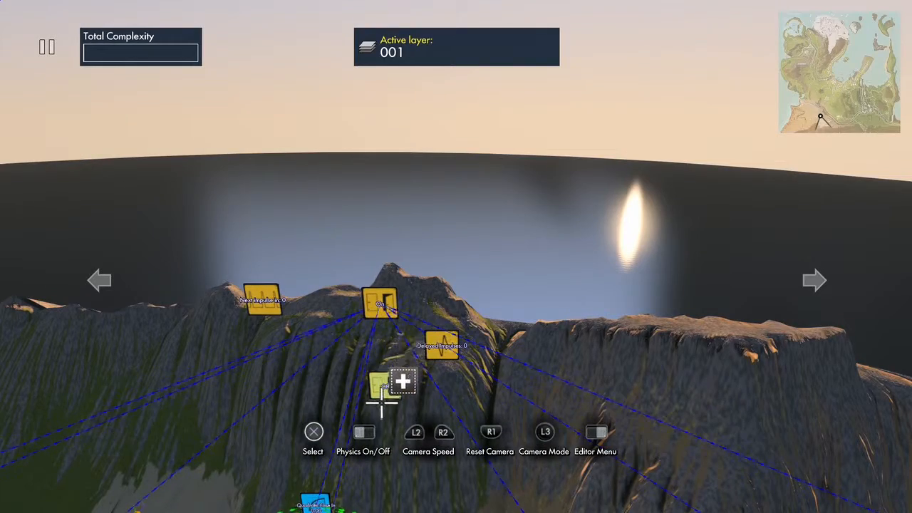
Step: Set the lower state event's type to On and assign the yaw, pitch and bank curve data sources as its targets
left_click(381, 392)
key("Down")
key("Down")
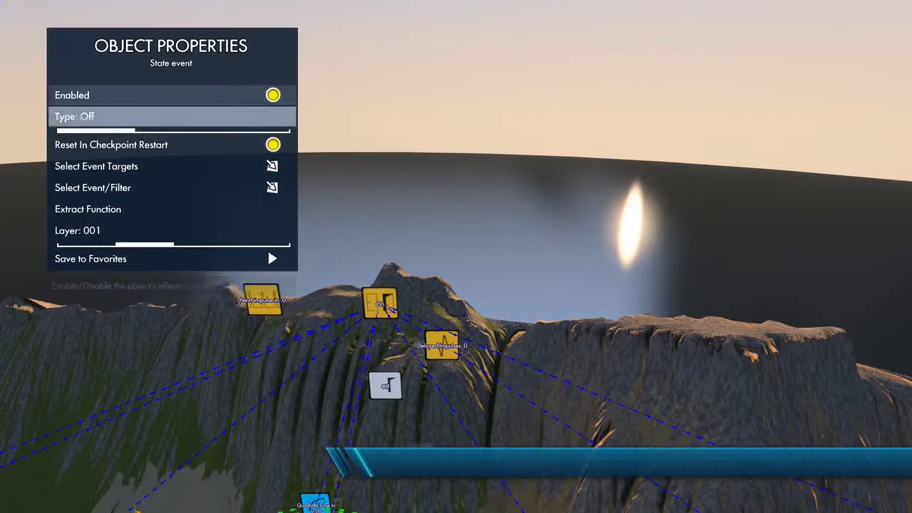
key("Up")
key("Right")
key("Down")
key("Down")
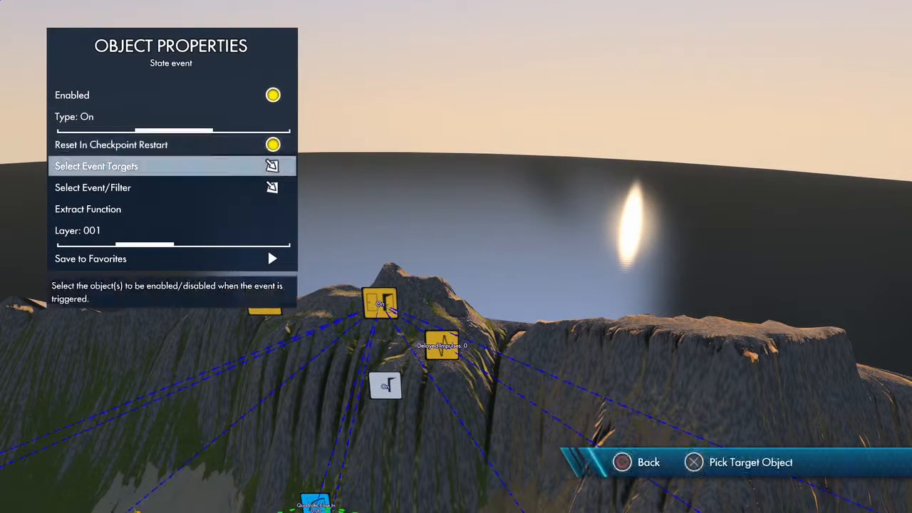
key("Return")
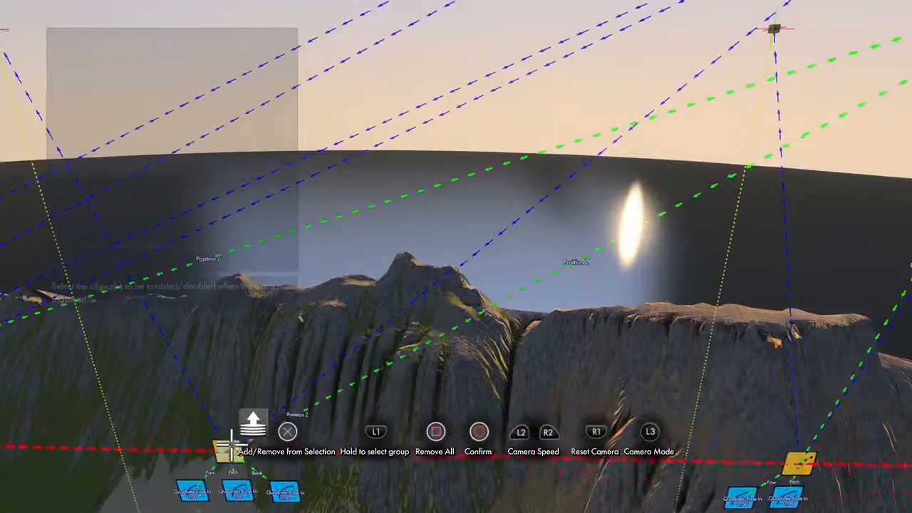
left_click(212, 474)
left_click(260, 472)
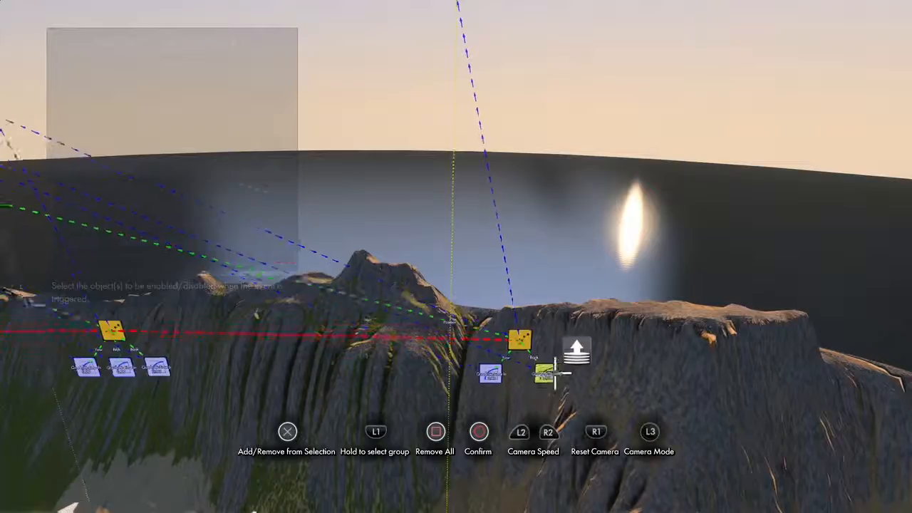
key("Return")
key("Escape")
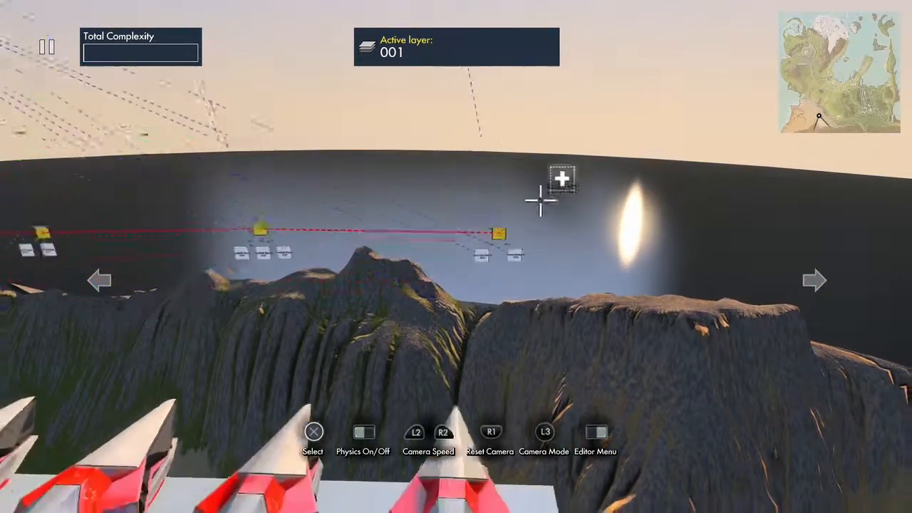
Step: Edit the shared object properties of the multi-selected curve data sources and of the multi-selected object position events
left_click(303, 246)
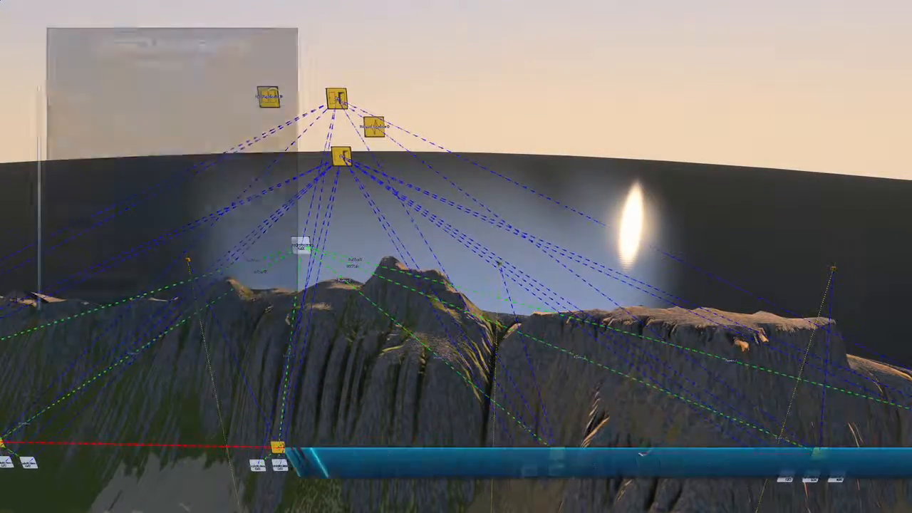
key("Escape")
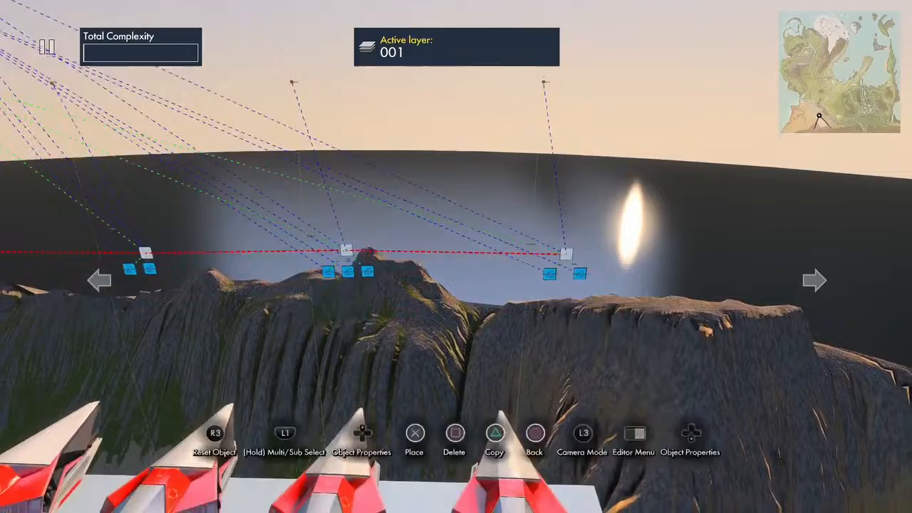
key("Return")
key("Escape")
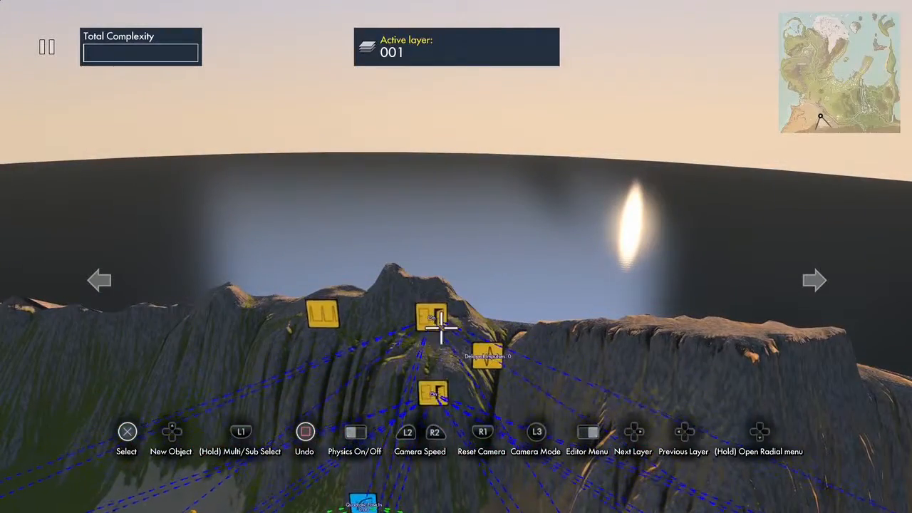
Step: Link the upper state event's impulse output to the impulse delay filter
key("Up")
key("Down")
key("Down")
key("Down")
key("Down")
key("Return")
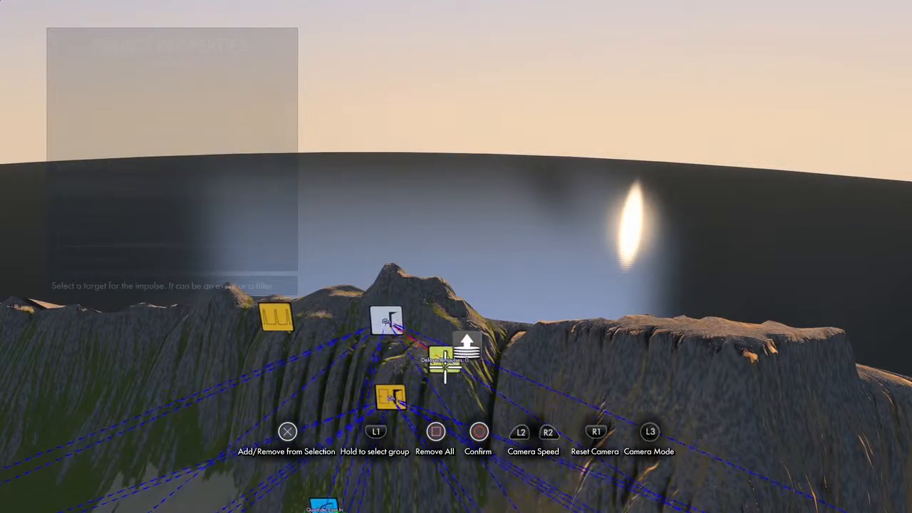
key("Escape")
key("Escape")
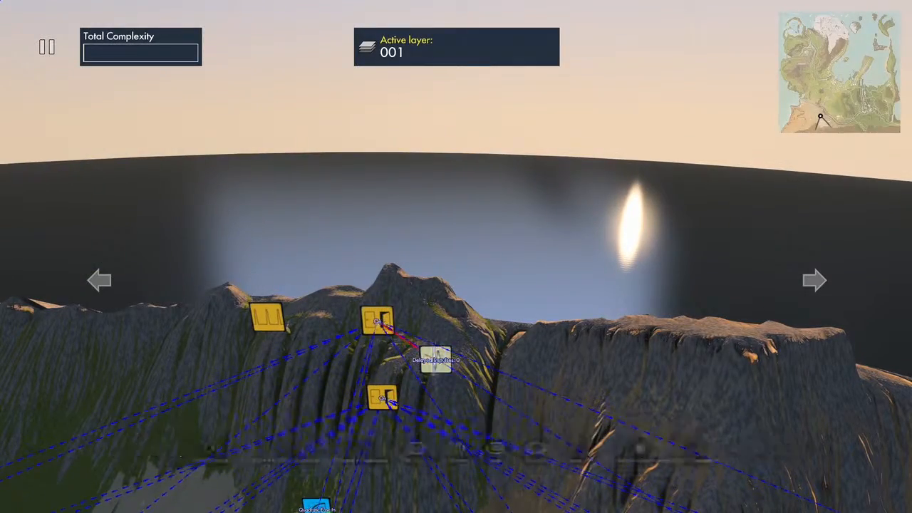
Step: Set the impulse delay filter's delay to 12 ticks and link its output to the lower state event
key("Return")
key("Down")
key("Right")
key("Left")
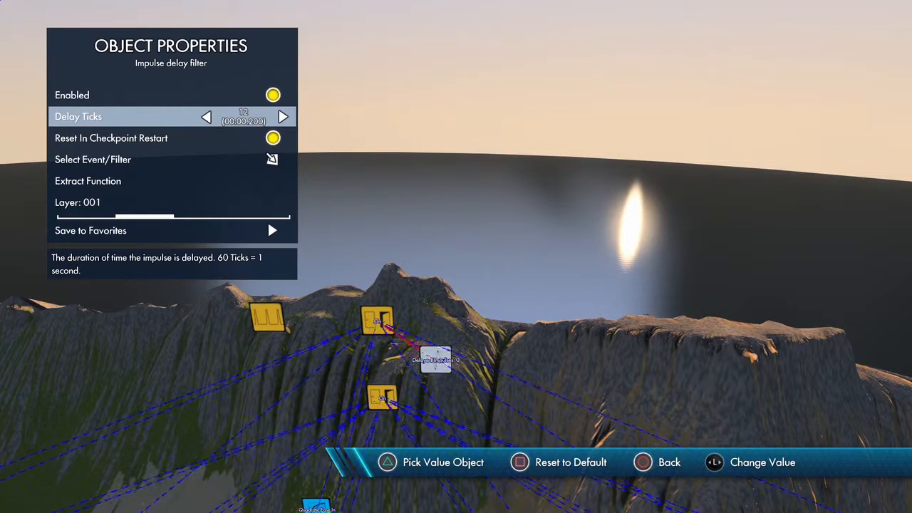
key("Down")
key("Down")
key("Return")
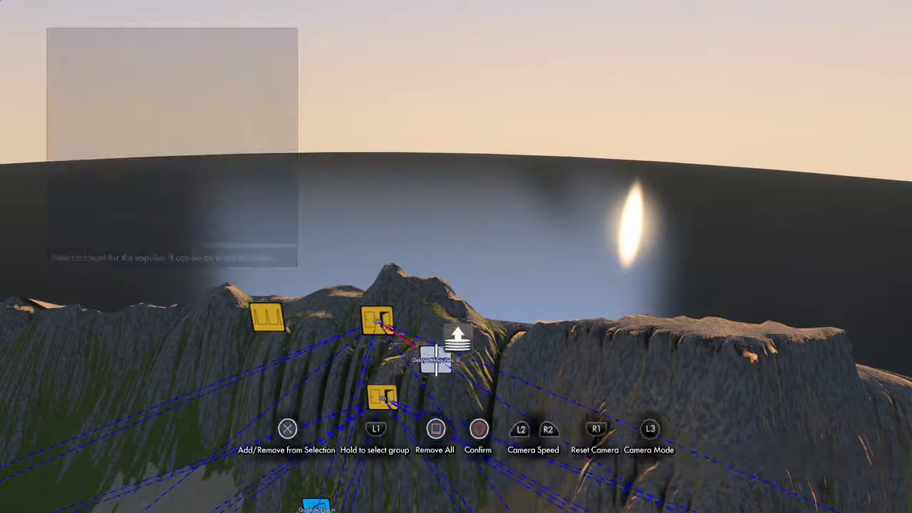
key("Escape")
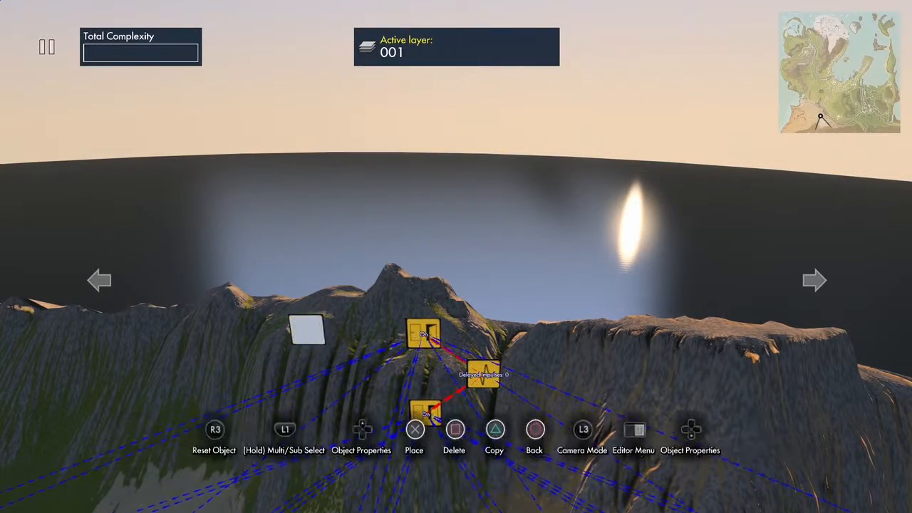
Step: Set the interval trigger's interval to 1 tick and enable Disable After N Impulses
key("Up")
key("Down")
key("Down")
key("Left")
key("Left")
key("Down")
key("Down")
key("Down")
key("Return")
key("Down")
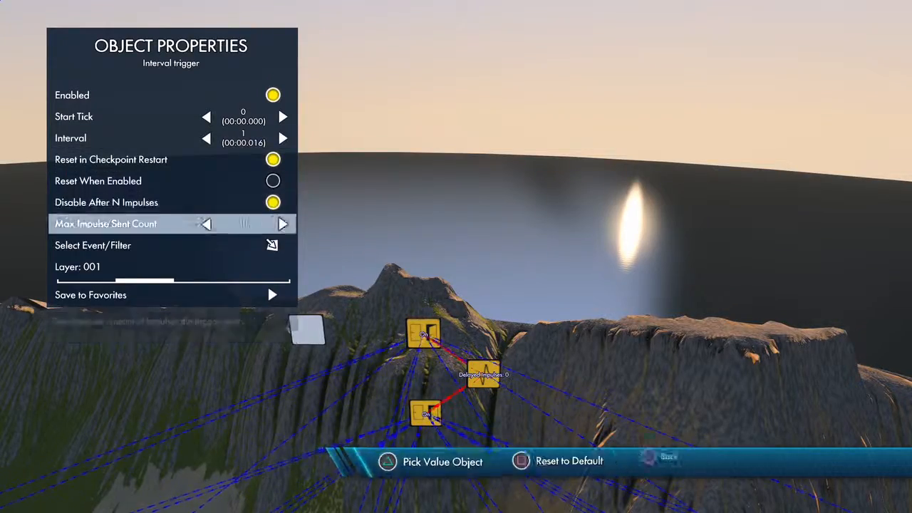
Step: Link the interval trigger's impulse output to the upper state event
key("Down")
key("Return")
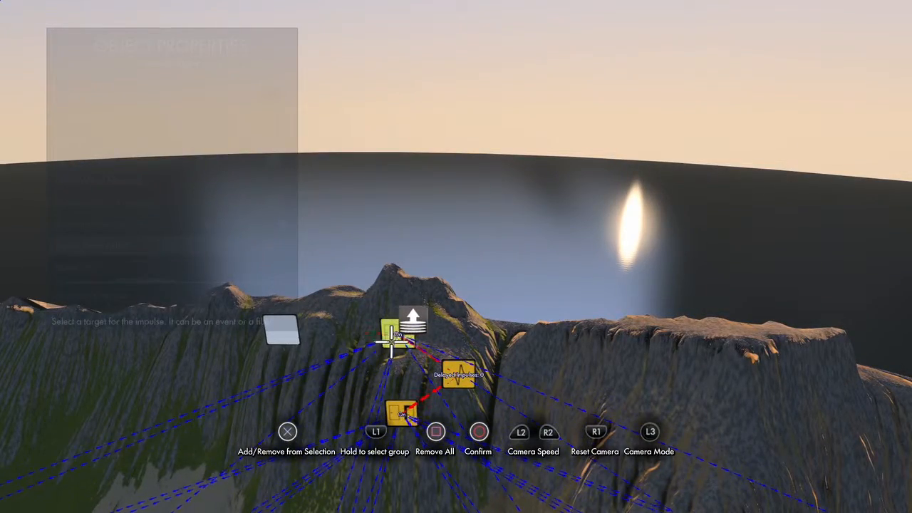
left_click(391, 342)
key("Escape")
key("Escape")
Step: Run the physics simulation to watch the six vehicles fly, and stop it to reset them on the platform
scroll(275, 332, "down", 10)
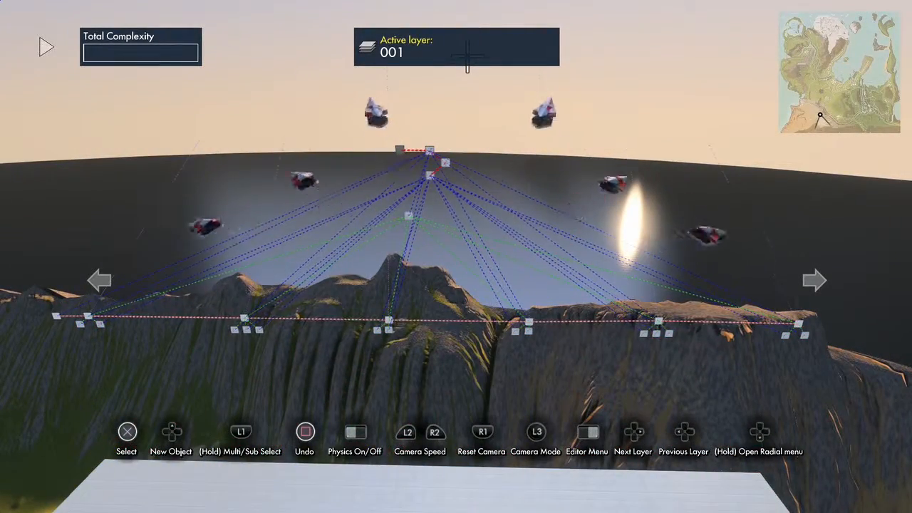
key("space")
scroll(468, 56, "down", 5)
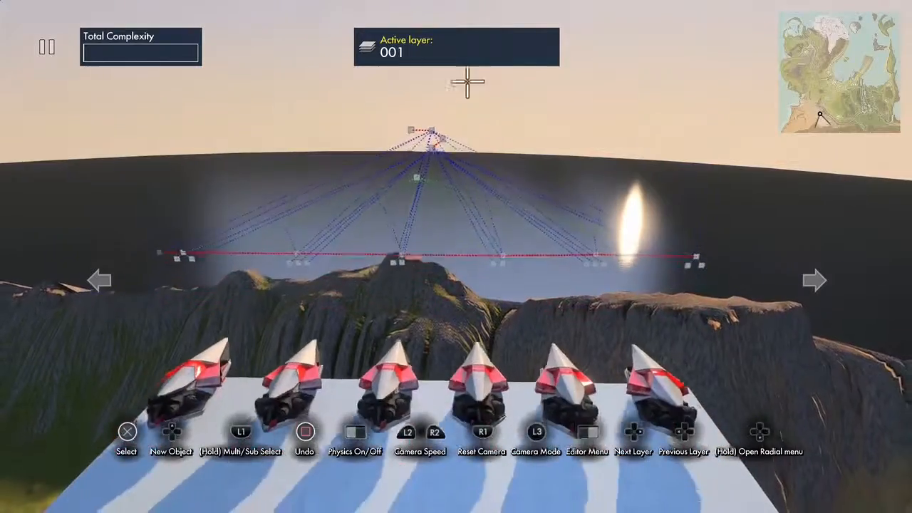